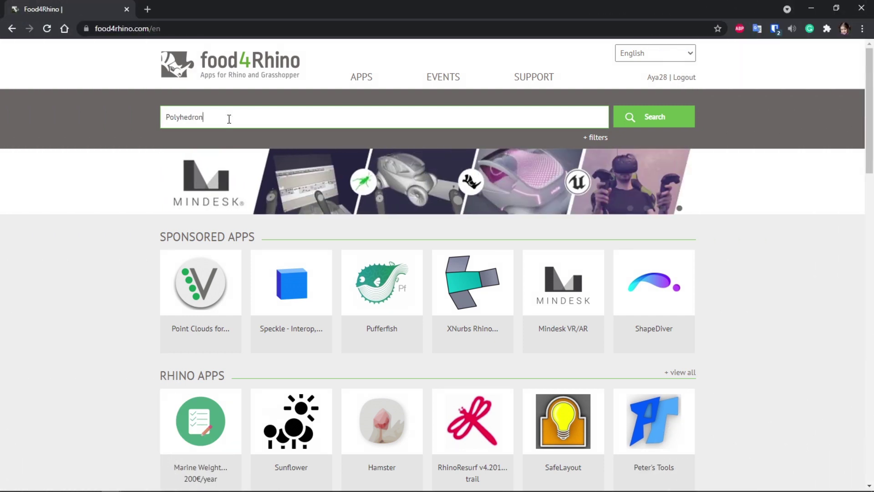
# Search food4Rhino for Polyhedron and bring up the RhinoPolyhedra Downloads table.
pyautogui.click(650, 120)
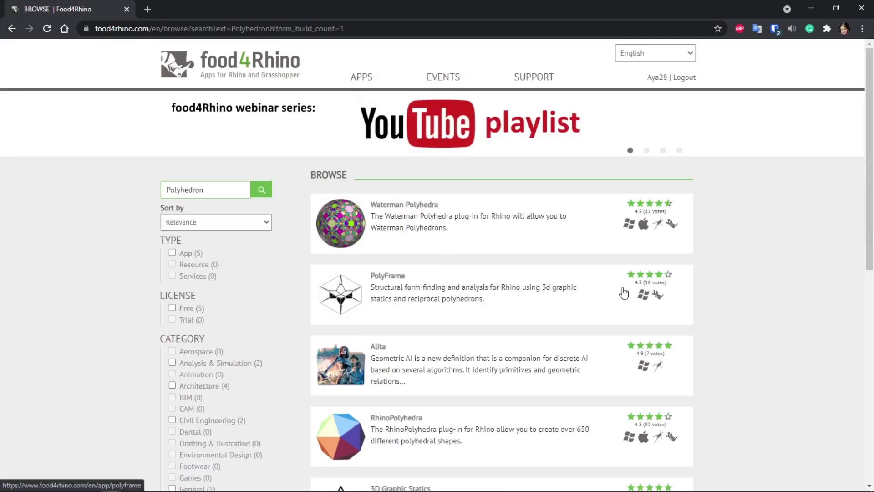
pyautogui.click(396, 423)
pyautogui.scroll(-3, 376, 273)
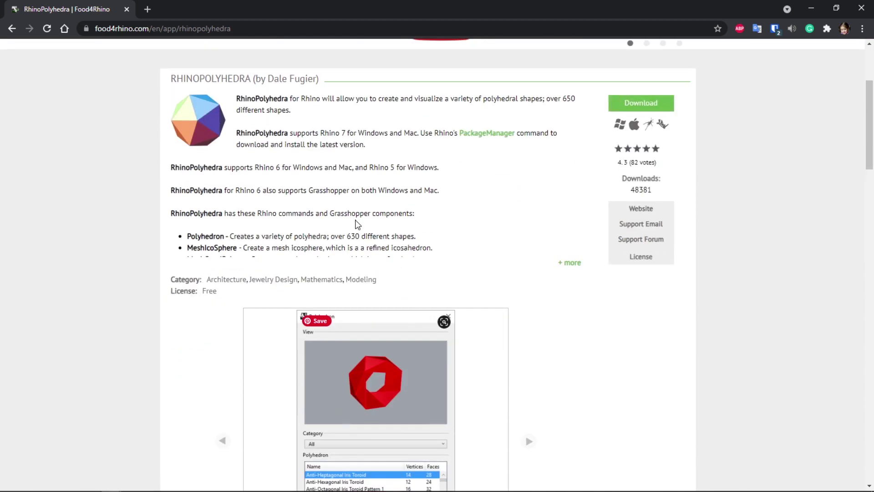
pyautogui.scroll(-1, 357, 223)
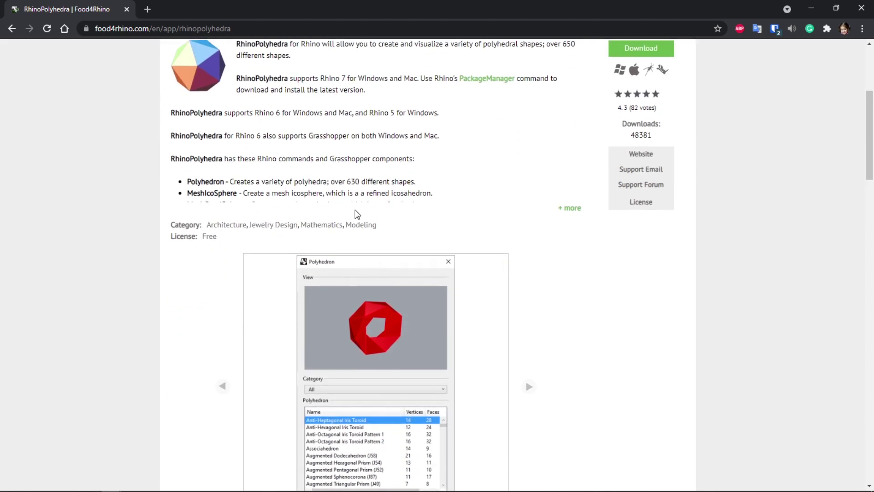
pyautogui.moveTo(376, 327)
pyautogui.scroll(-4, 488, 267)
pyautogui.scroll(-3, 489, 267)
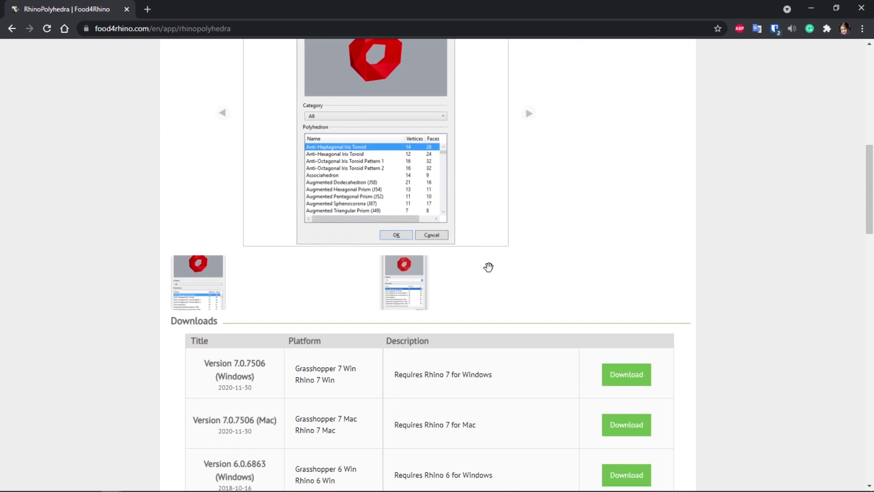
pyautogui.scroll(-2, 489, 267)
pyautogui.scroll(-2, 489, 267)
pyautogui.scroll(1, 488, 267)
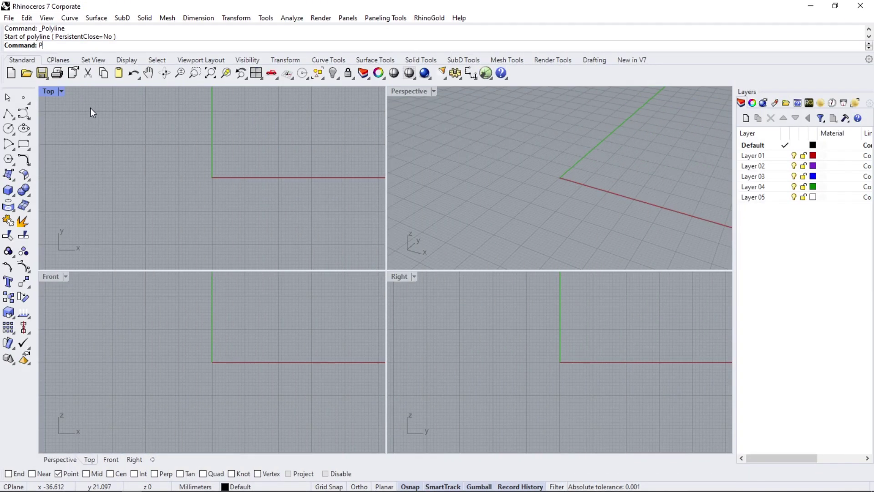
# Run Polyhedron and pick Biscribed Hexpropello Dodecahedron (dextro) from the list.
pyautogui.write('ol')
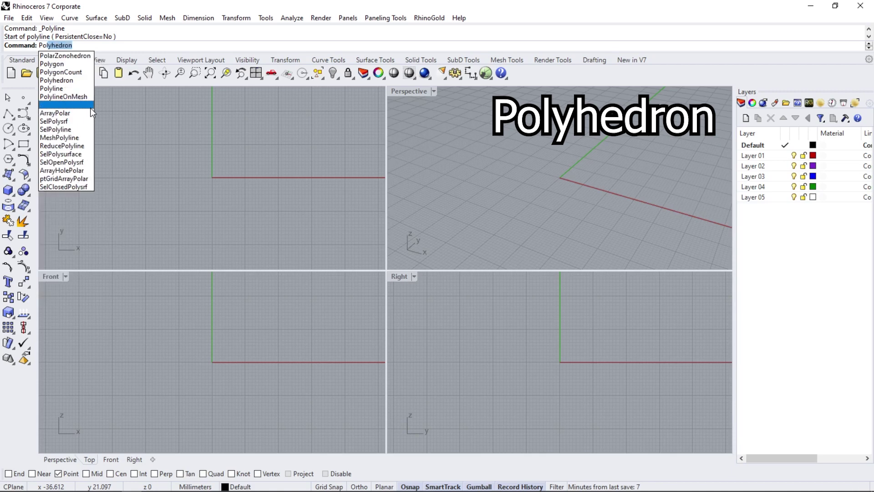
pyautogui.write('y')
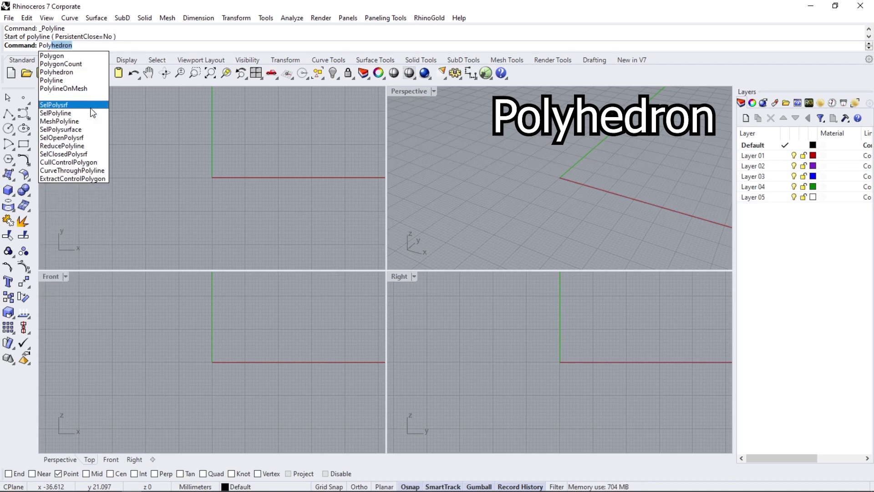
pyautogui.press('Return')
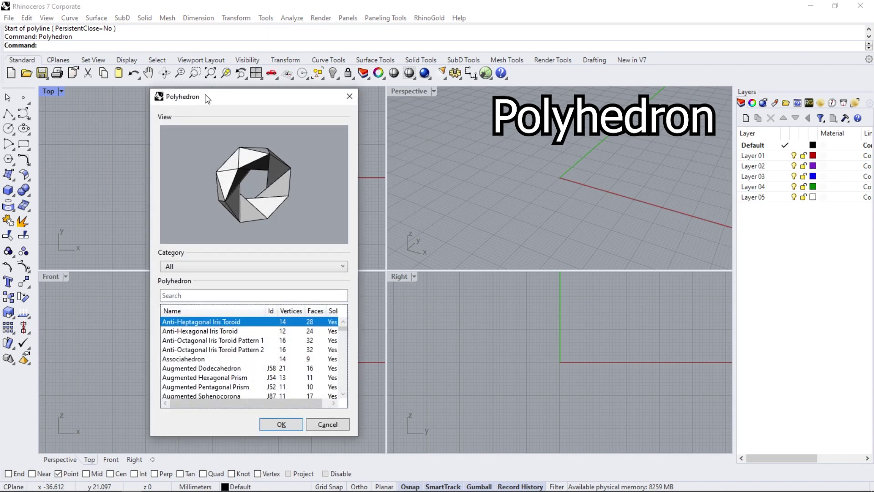
pyautogui.press('Down')
pyautogui.press('Down')
pyautogui.press('Down')
pyautogui.press('Down')
pyautogui.press('Down')
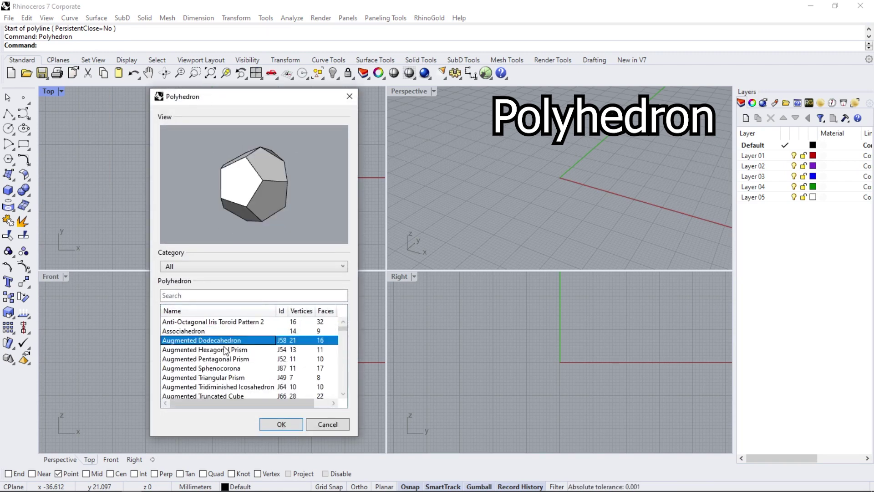
pyautogui.press('Down')
pyautogui.press('Down')
pyautogui.press('Down')
pyautogui.press('Down')
pyautogui.press('Down')
pyautogui.press('Down')
pyautogui.press('Down')
pyautogui.press('Down')
pyautogui.press('Down')
pyautogui.press('Down')
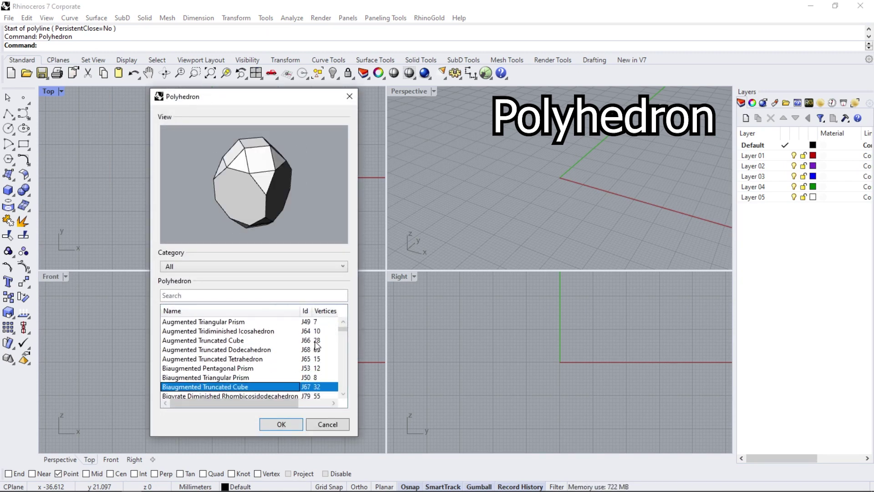
pyautogui.press('Down')
pyautogui.press('Down')
pyautogui.press('Down')
pyautogui.press('Down')
pyautogui.press('Down')
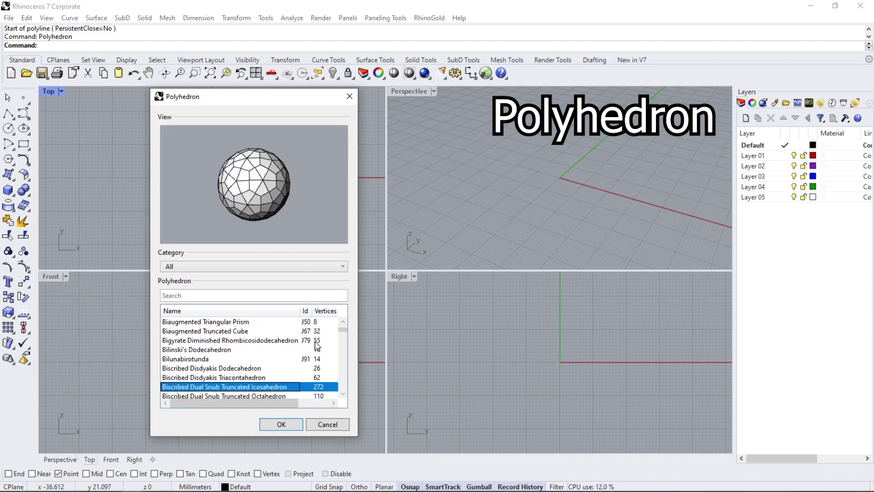
pyautogui.press('Down')
pyautogui.press('Down')
pyautogui.press('Down')
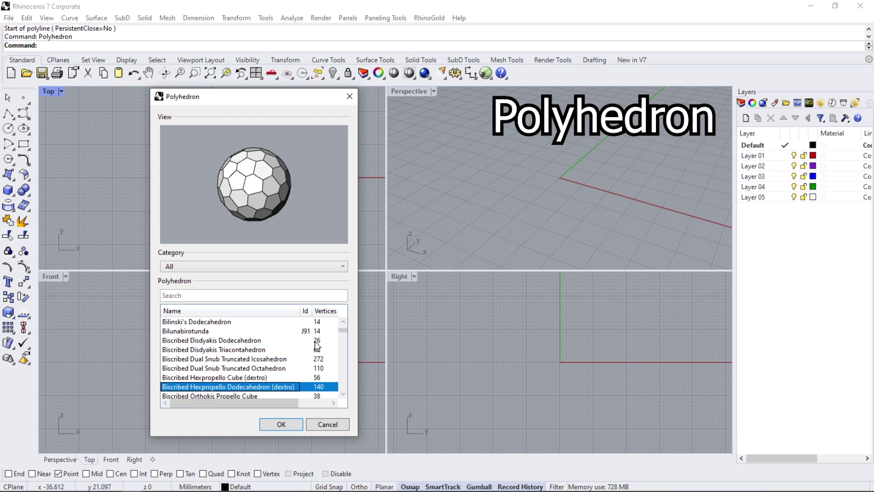
pyautogui.click(281, 424)
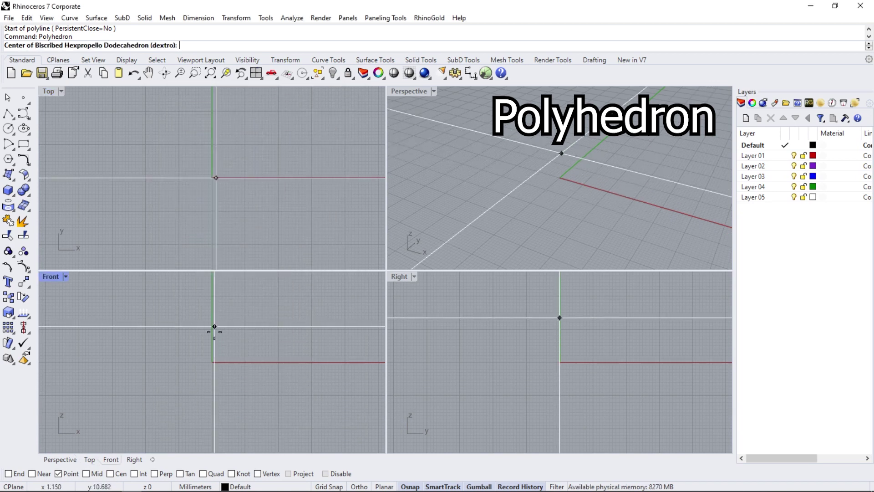
# Centre the polyhedron at 0 with Curve output and scale factor 10.
pyautogui.write('0')
pyautogui.press('Return')
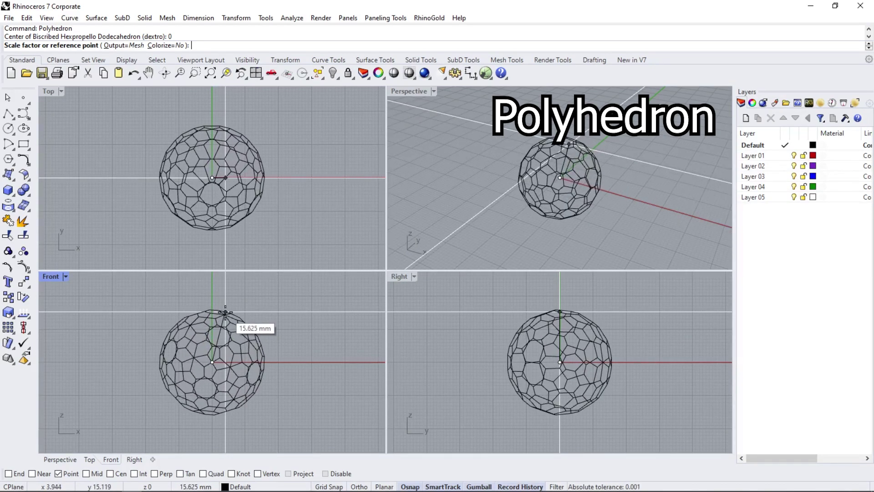
pyautogui.click(126, 45)
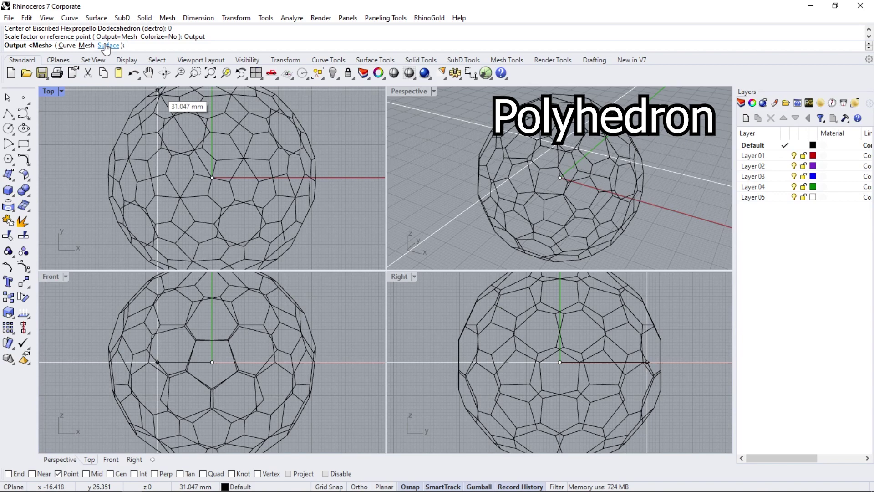
pyautogui.click(67, 45)
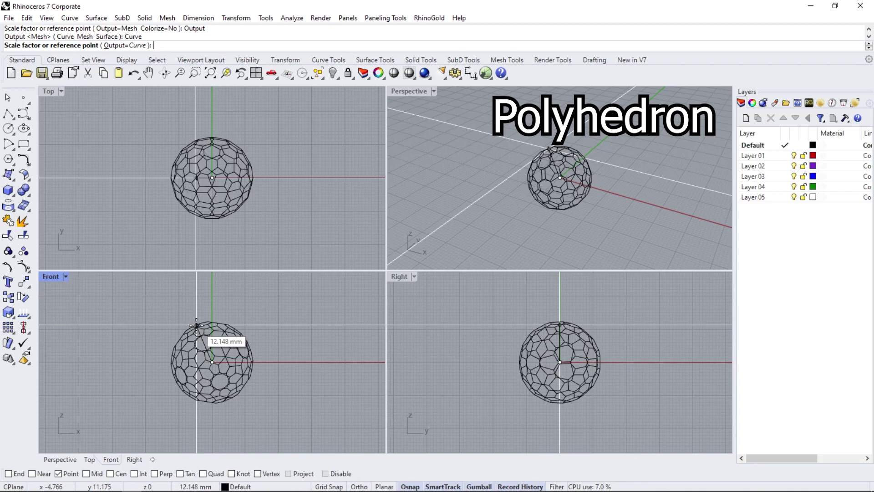
pyautogui.write('10')
pyautogui.press('Return')
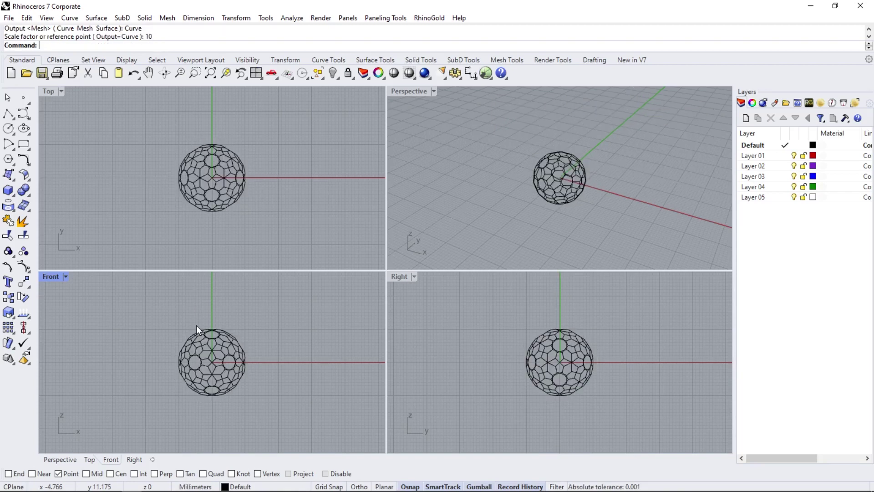
# Maximize the Perspective view and select all the polyhedron curves.
pyautogui.doubleClick(405, 91)
pyautogui.moveTo(397, 95)
pyautogui.mouseDown(button='right')
pyautogui.moveTo(383, 269)
pyautogui.moveTo(306, 195)
pyautogui.moveTo(404, 209)
pyautogui.mouseUp(button='right')
pyautogui.scroll(3, 382, 269)
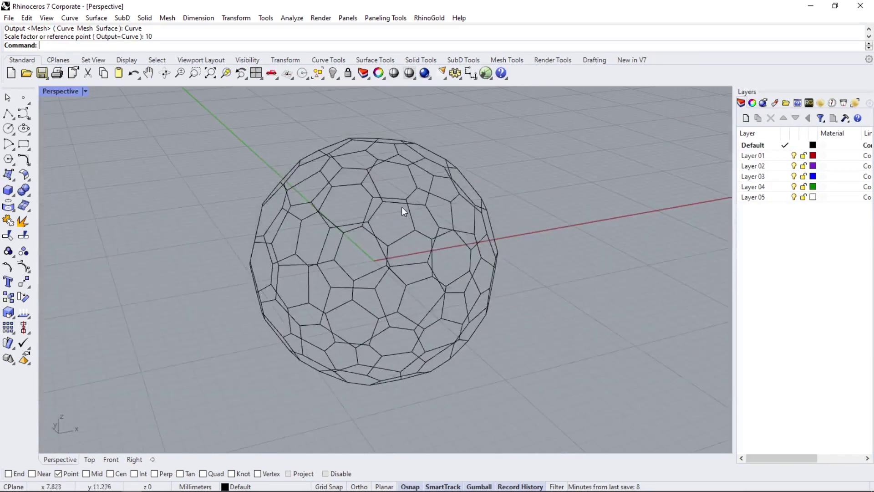
pyautogui.hotkey('ctrl', 'a')
pyautogui.moveTo(484, 240)
pyautogui.mouseDown(button='right')
pyautogui.moveTo(361, 185)
pyautogui.moveTo(259, 186)
pyautogui.moveTo(277, 123)
pyautogui.moveTo(384, 214)
pyautogui.moveTo(344, 248)
pyautogui.mouseUp(button='right')
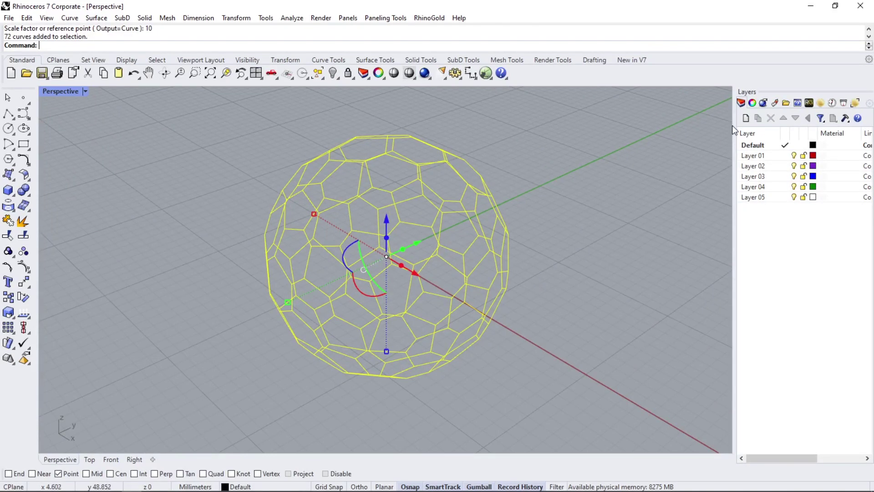
# On Layer 01, pipe the curves with a 0.5 diameter.
pyautogui.click(785, 156)
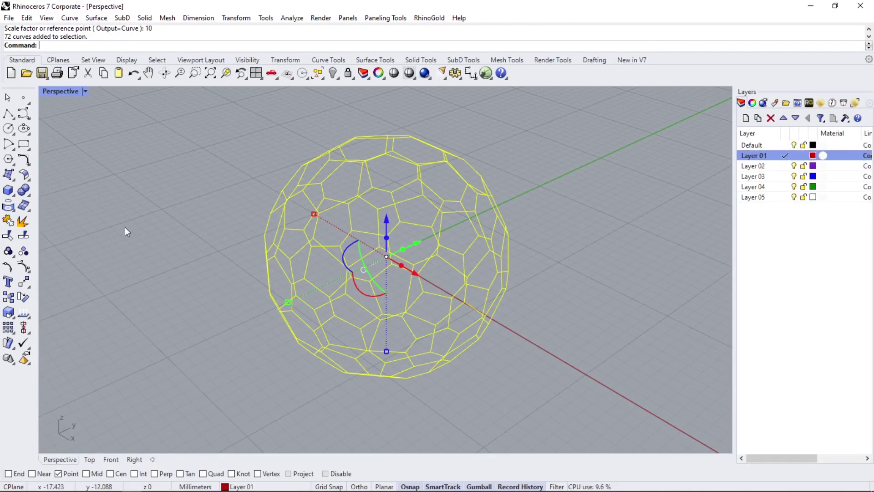
pyautogui.click(14, 196)
pyautogui.click(43, 230)
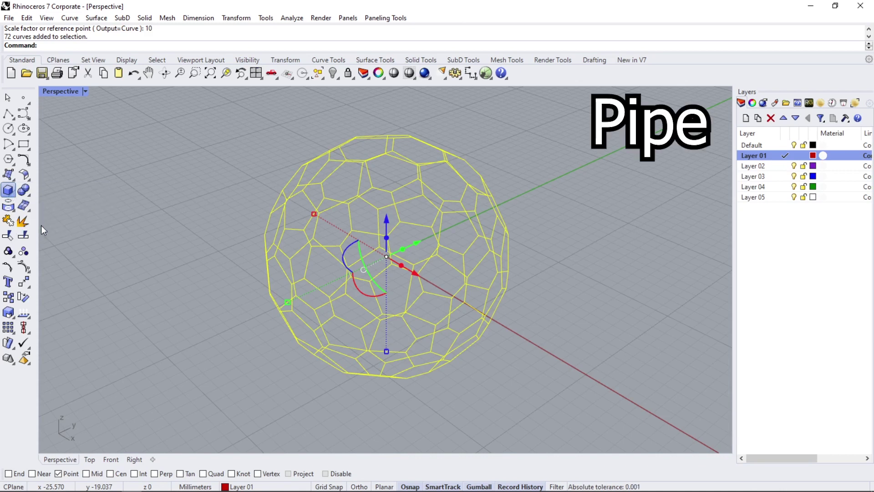
pyautogui.click(80, 46)
pyautogui.write('.5')
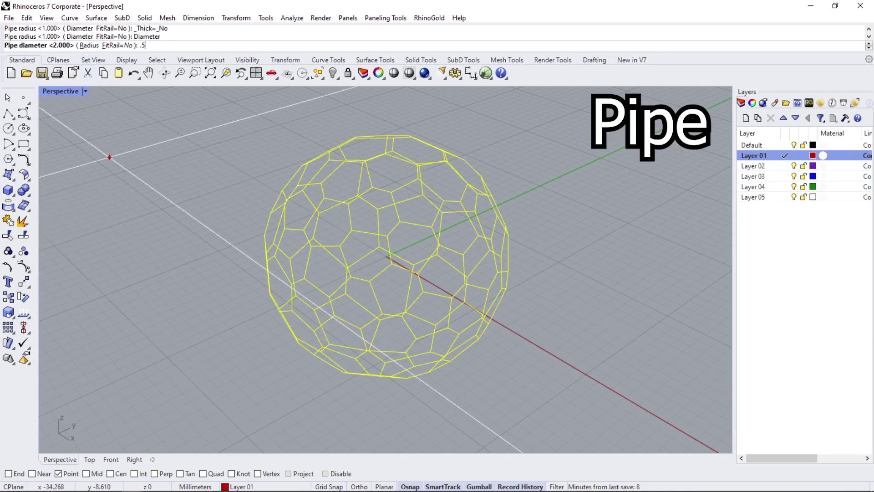
pyautogui.press('Return')
pyautogui.press('Return')
# Switch the Perspective view to Shaded display.
pyautogui.click(85, 92)
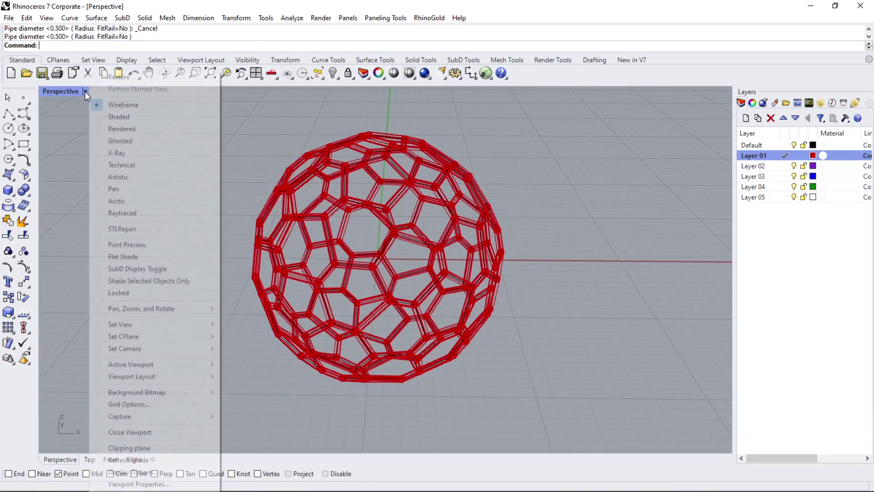
pyautogui.click(118, 116)
pyautogui.moveTo(355, 346)
pyautogui.mouseDown(button='right')
pyautogui.moveTo(397, 400)
pyautogui.moveTo(399, 420)
pyautogui.moveTo(521, 279)
pyautogui.moveTo(651, 289)
pyautogui.mouseUp(button='right')
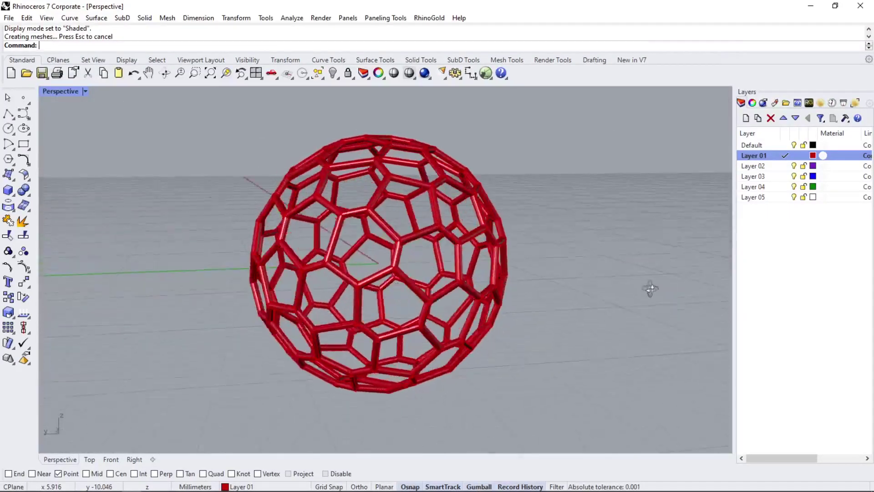
# Rotate the pipe sphere 30 degrees with the gumball, then deselect it.
pyautogui.hotkey('ctrl', 'z')
pyautogui.click(275, 277)
pyautogui.write('30')
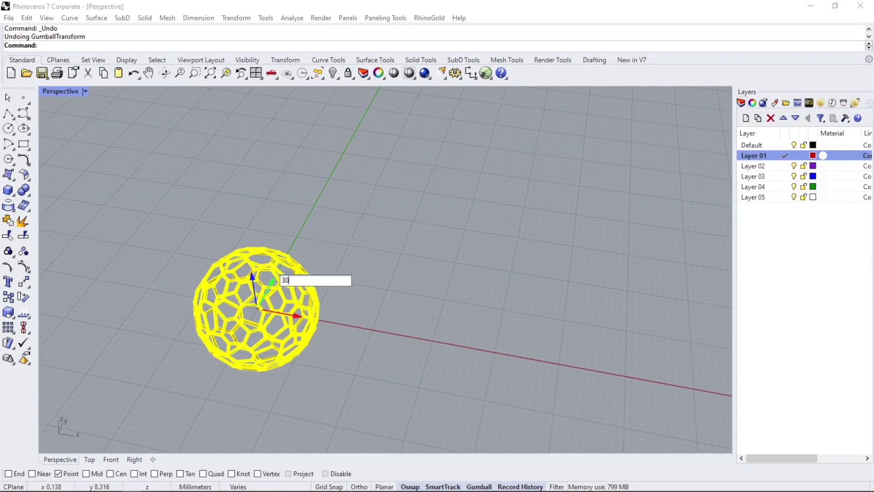
pyautogui.press('Return')
pyautogui.press('Escape')
pyautogui.moveTo(357, 335)
pyautogui.mouseDown(button='right')
pyautogui.moveTo(384, 341)
pyautogui.moveTo(206, 328)
pyautogui.mouseUp(button='right')
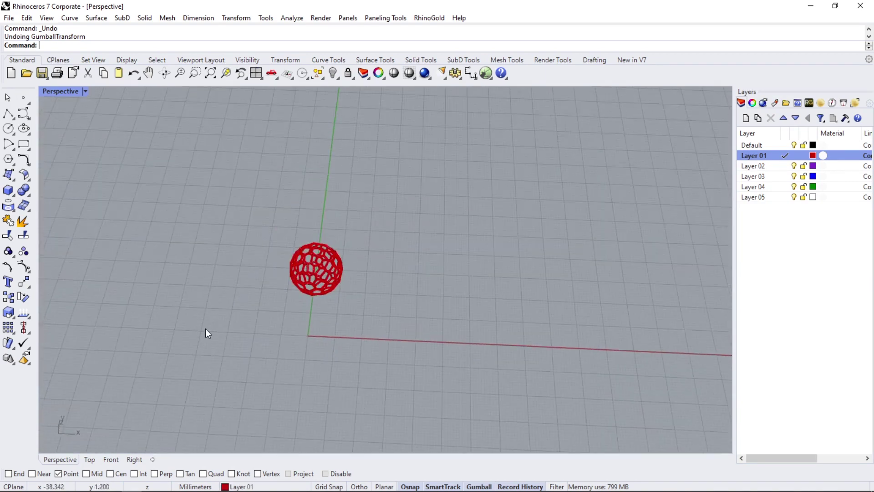
pyautogui.scroll(2, 255, 349)
pyautogui.scroll(1, 296, 364)
pyautogui.write('Po')
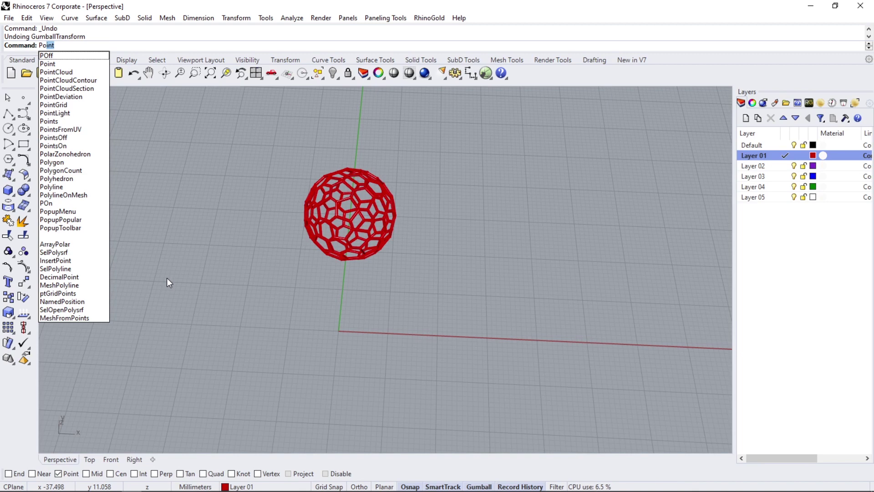
# Run Polyhedron again and choose the Biscribed Dual Snub Truncated Icosahedron.
pyautogui.write('lyhedro')
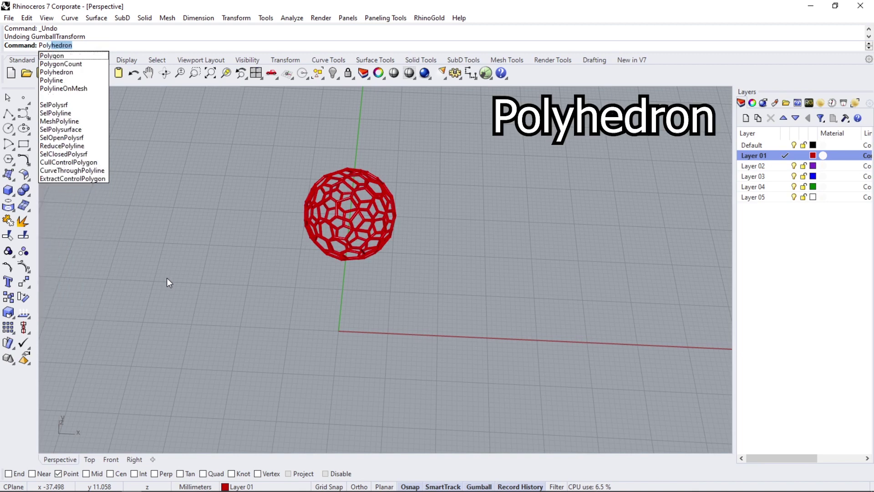
pyautogui.press('Return')
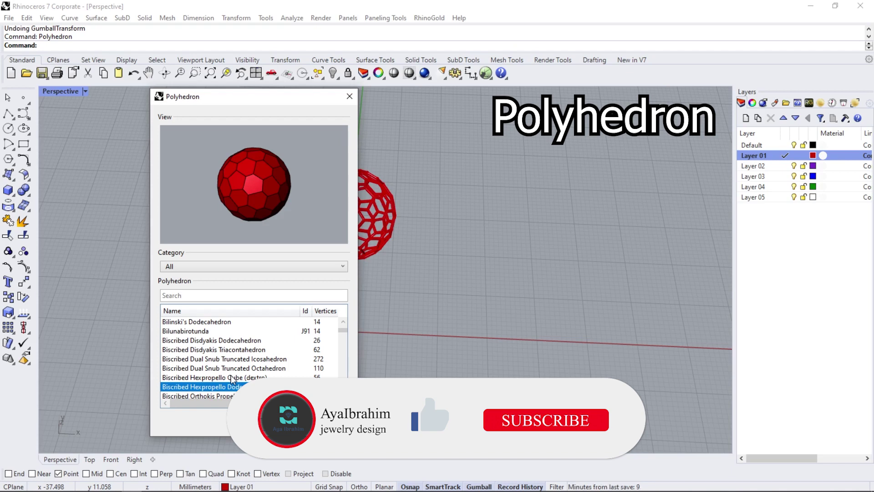
pyautogui.click(217, 378)
pyautogui.click(209, 361)
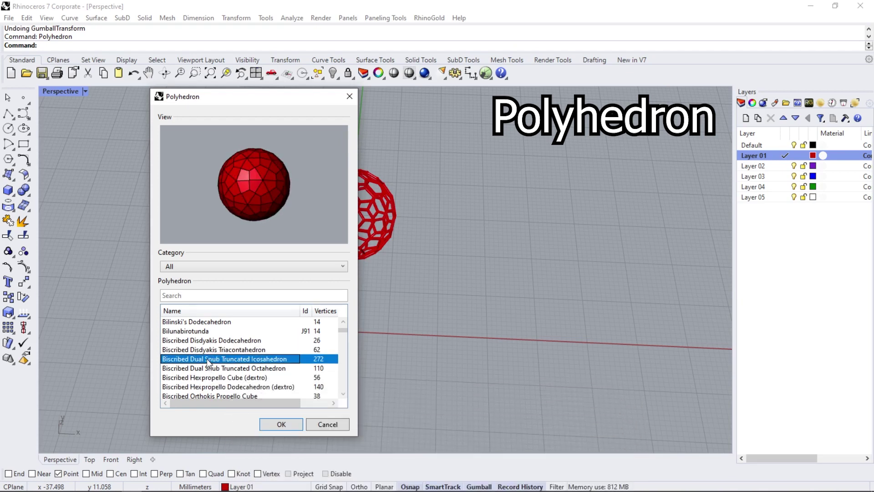
pyautogui.click(270, 425)
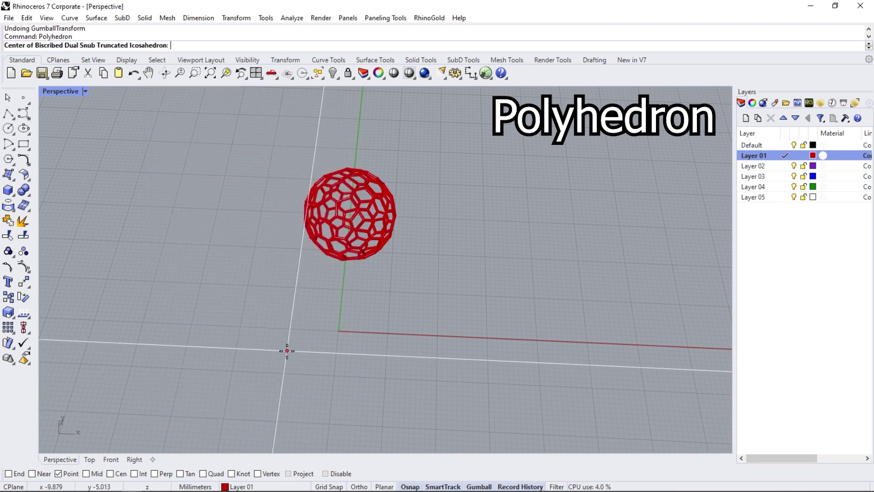
# Centre it at 0 on the Default layer with Surface output and scale factor 12.
pyautogui.write('0')
pyautogui.press('Return')
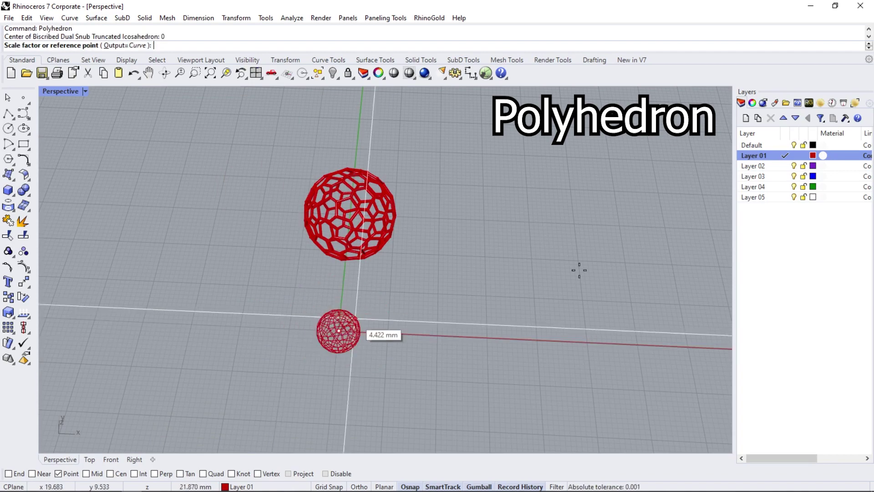
pyautogui.click(785, 145)
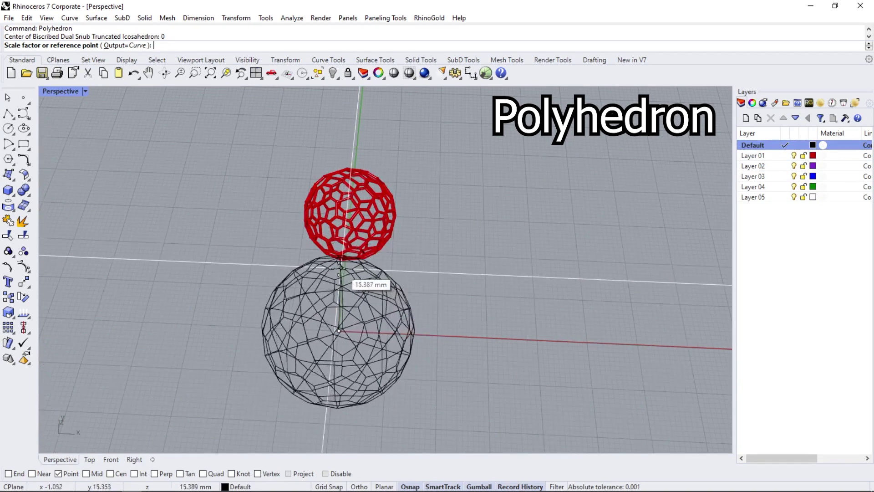
pyautogui.click(127, 45)
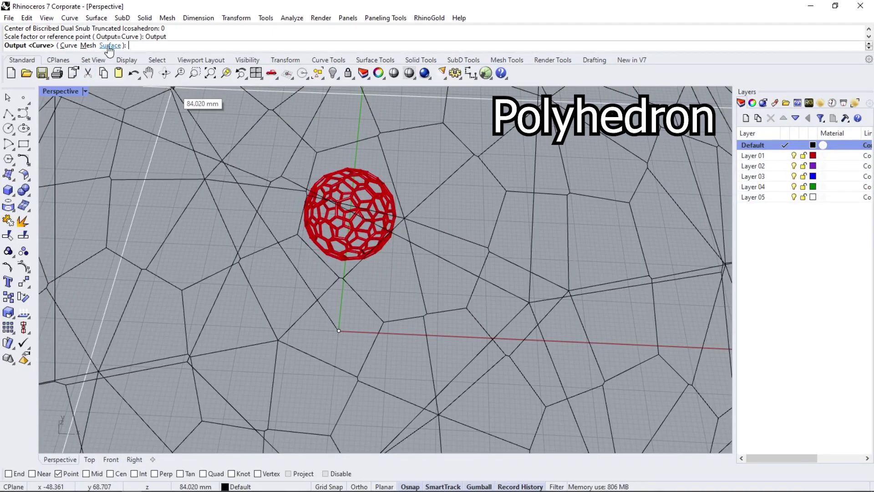
pyautogui.click(109, 46)
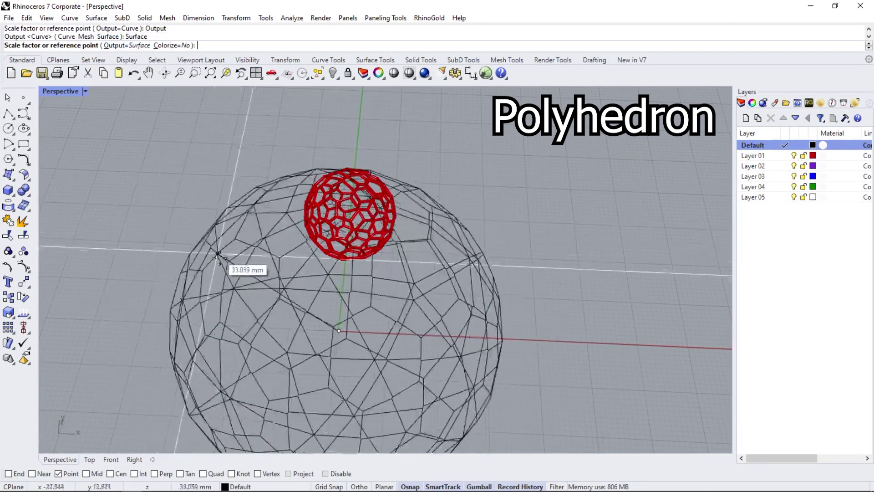
pyautogui.write('12')
pyautogui.press('Return')
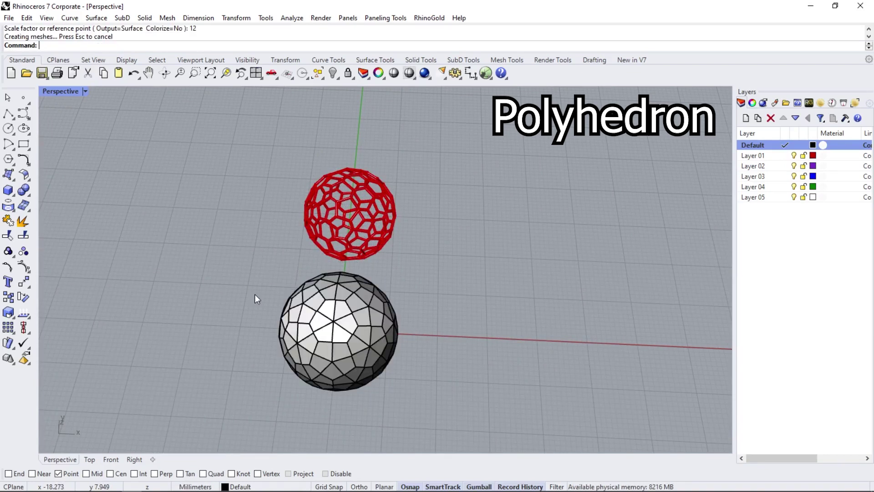
pyautogui.moveTo(256, 295); pyautogui.dragTo(358, 347, button='right')
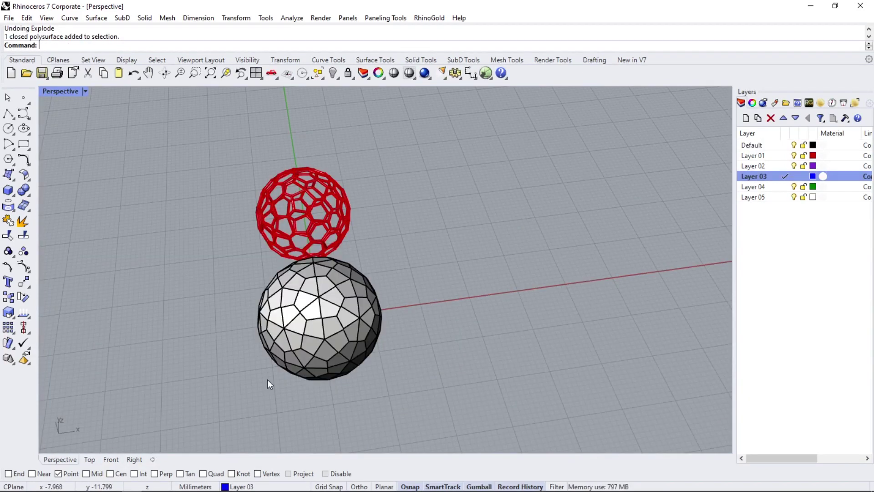
# Place points on the faceted sphere's corners using End osnap.
pyautogui.click(23, 98)
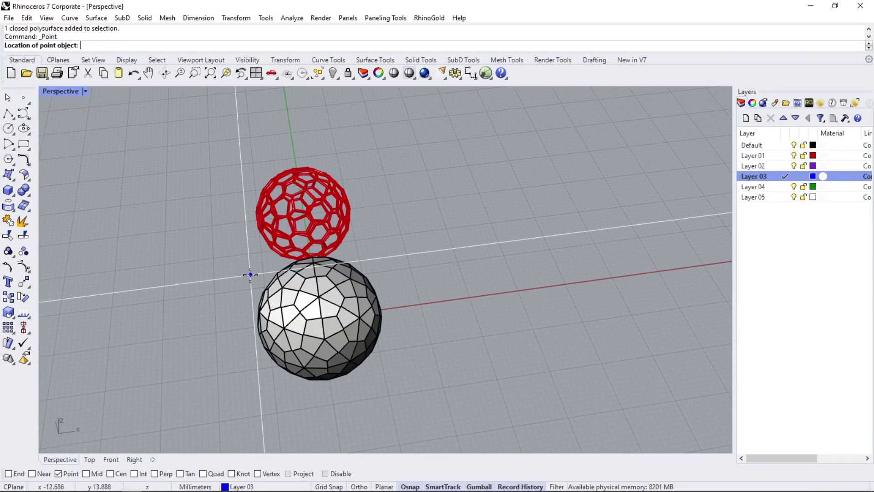
pyautogui.click(9, 473)
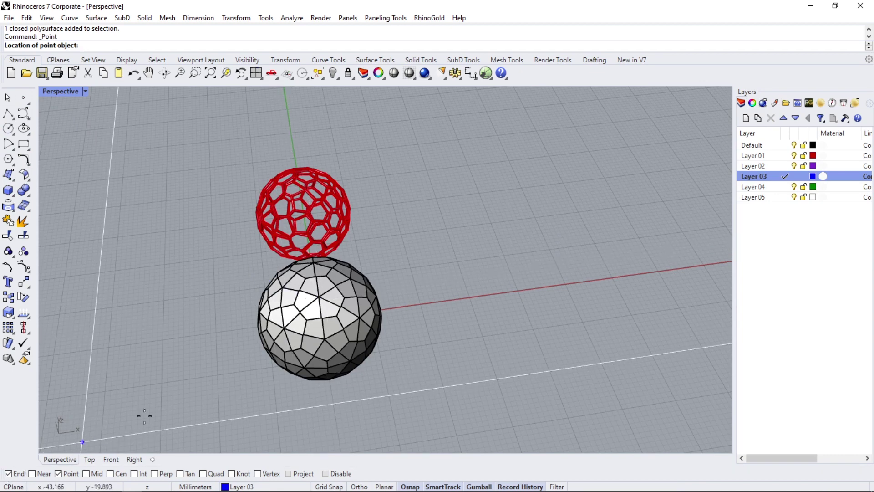
pyautogui.click(319, 295)
pyautogui.click(283, 328)
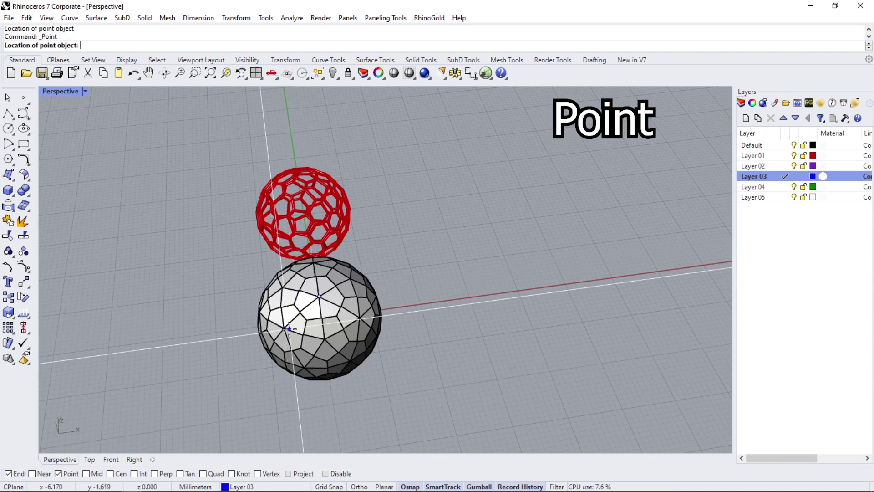
pyautogui.click(338, 352)
pyautogui.press('Return')
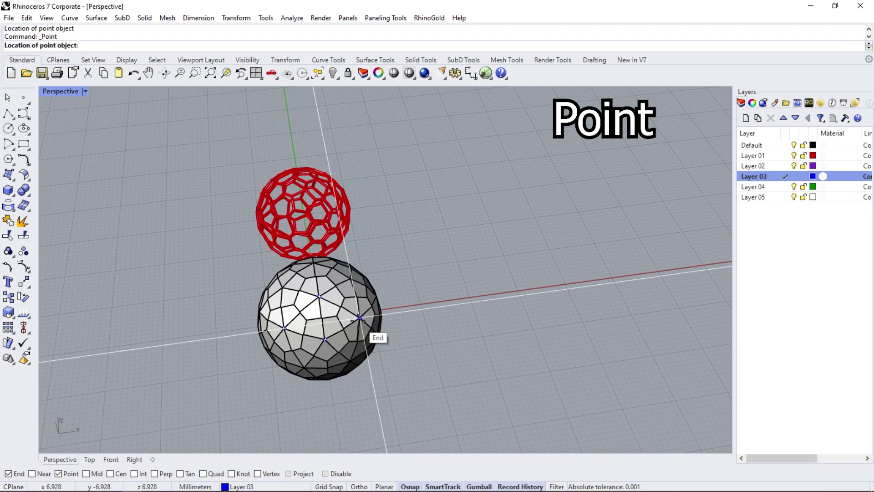
pyautogui.click(359, 327)
pyautogui.moveTo(360, 327); pyautogui.dragTo(372, 286, button='right')
pyautogui.scroll(3, 373, 286)
pyautogui.press('Return')
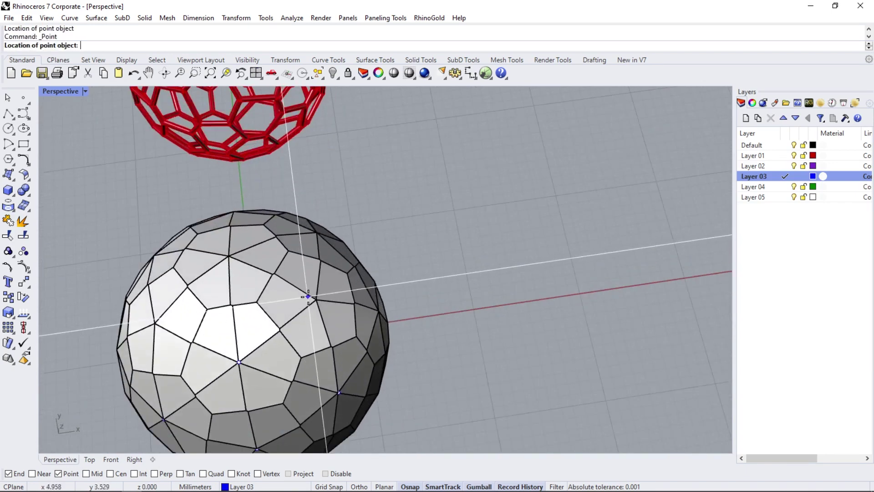
pyautogui.click(318, 299)
pyautogui.press('Return')
pyautogui.moveTo(230, 266); pyautogui.dragTo(356, 282, button='right')
pyautogui.press('Escape')
# Hide the faceted sphere, group the 32 points, and make Default current.
pyautogui.click(357, 281)
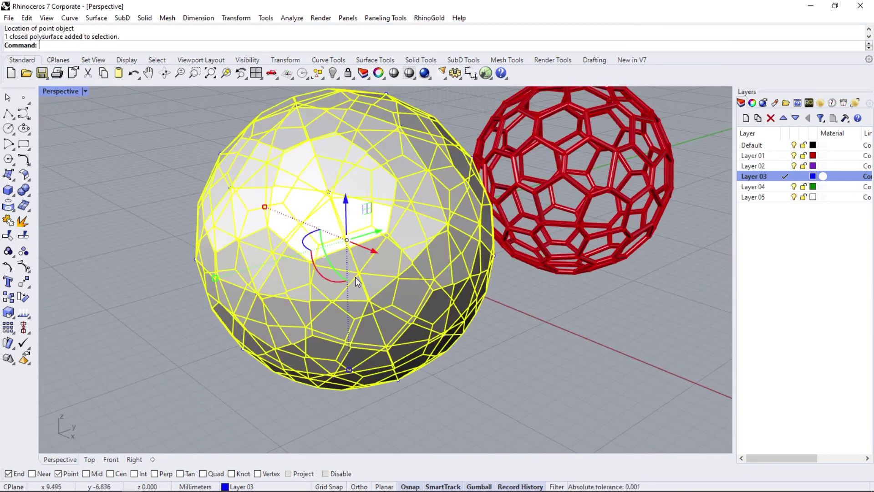
pyautogui.click(320, 74)
pyautogui.moveTo(289, 199)
pyautogui.mouseDown(button='right')
pyautogui.moveTo(322, 228)
pyautogui.moveTo(462, 240)
pyautogui.moveTo(518, 204)
pyautogui.moveTo(582, 189)
pyautogui.moveTo(582, 268)
pyautogui.mouseUp(button='right')
pyautogui.scroll(-3, 466, 279)
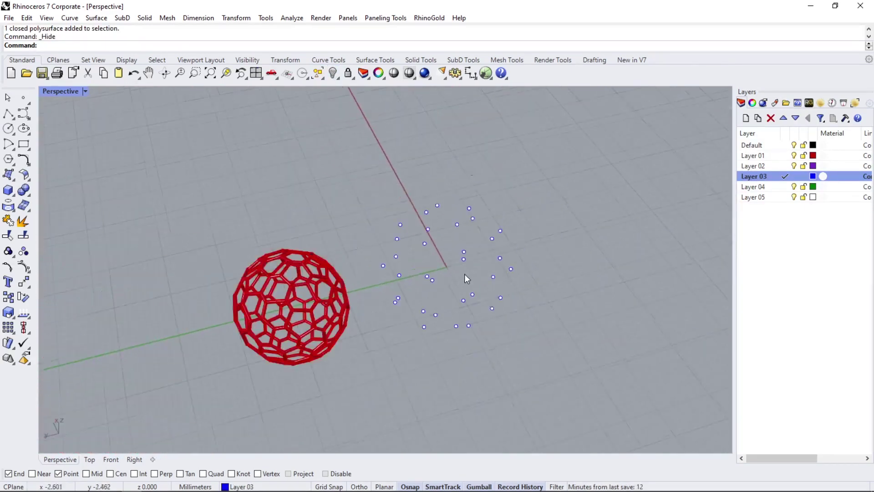
pyautogui.moveTo(377, 374); pyautogui.dragTo(377, 374)
pyautogui.moveTo(378, 375); pyautogui.dragTo(402, 173, button='right')
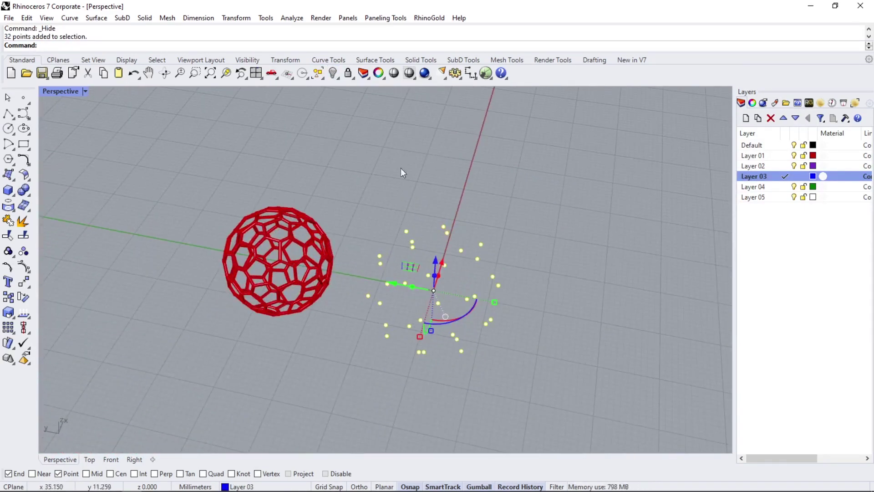
pyautogui.click(9, 251)
pyautogui.moveTo(351, 328); pyautogui.dragTo(382, 317, button='right')
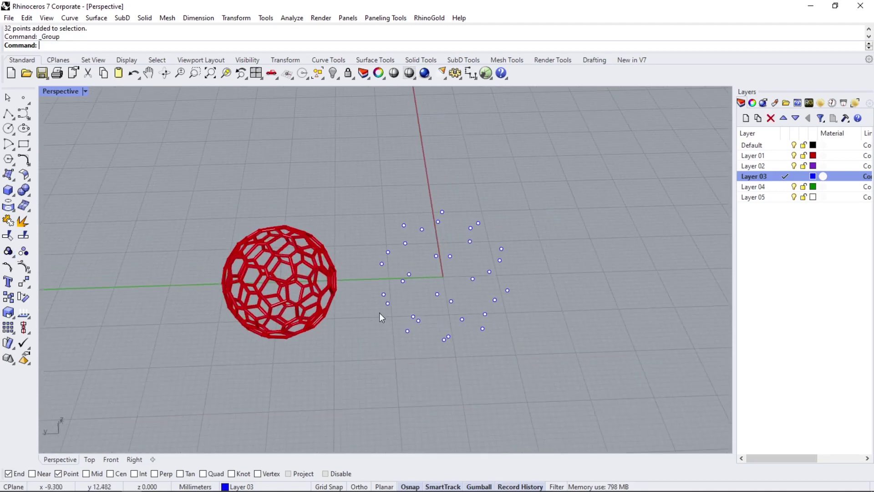
pyautogui.click(785, 145)
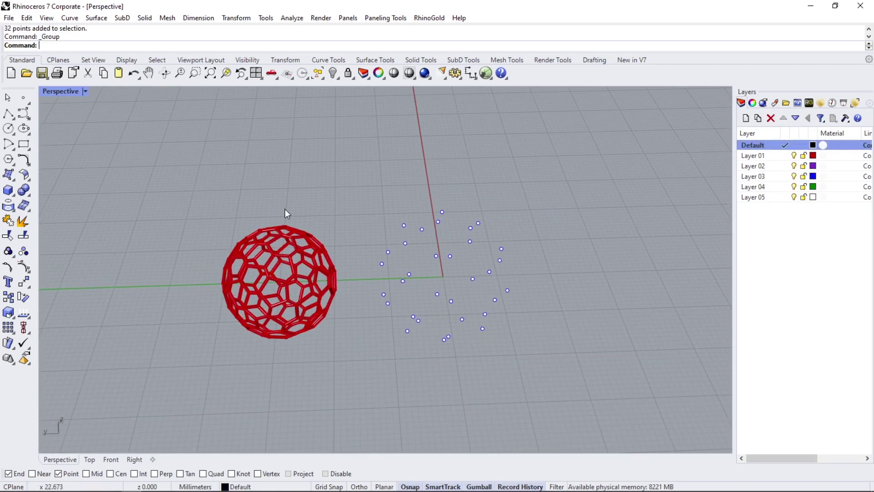
# Use the sphere tool and enter 5 to shrink the sphere to about half size.
pyautogui.scroll(2, 475, 293)
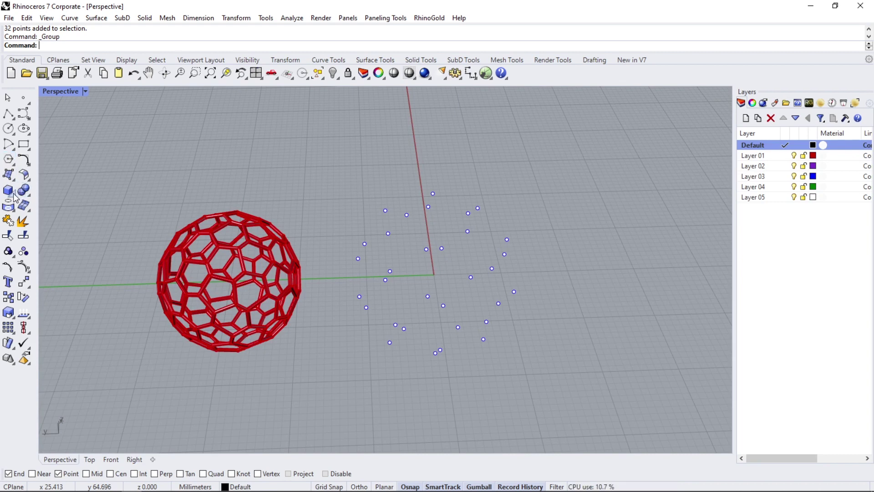
pyautogui.click(9, 191)
pyautogui.click(53, 203)
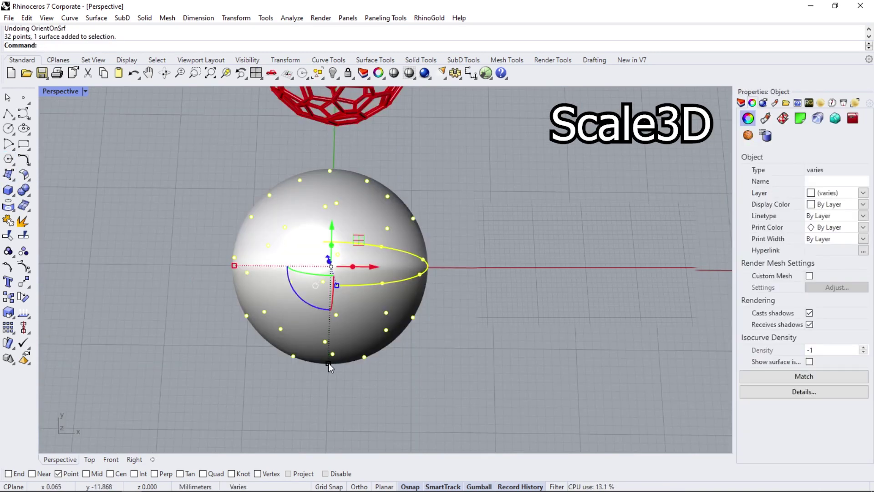
pyautogui.moveTo(329, 366); pyautogui.dragTo(329, 367)
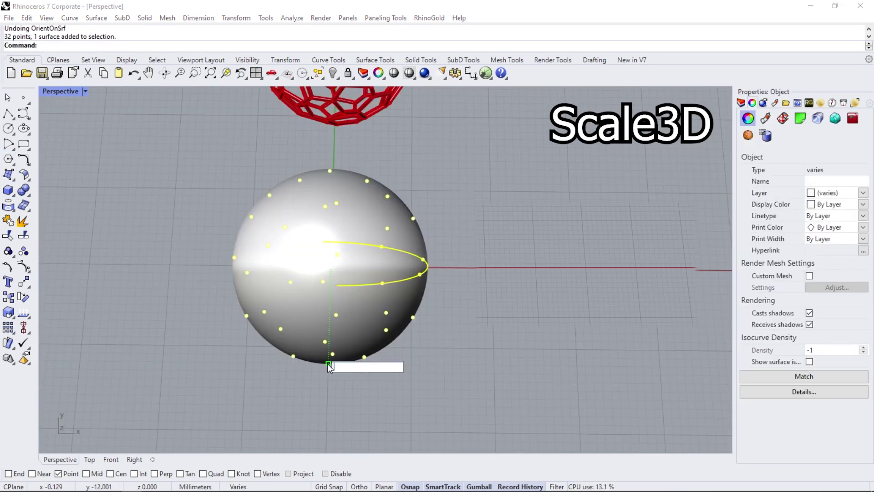
pyautogui.write('5')
pyautogui.press('Return')
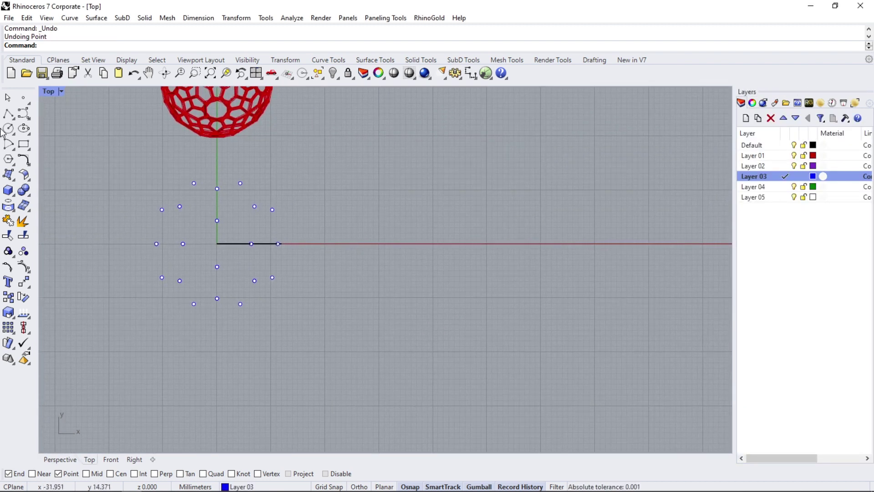
# Place a point on the x-axis and draw a 4 mm diameter circle centred on it.
pyautogui.click(23, 98)
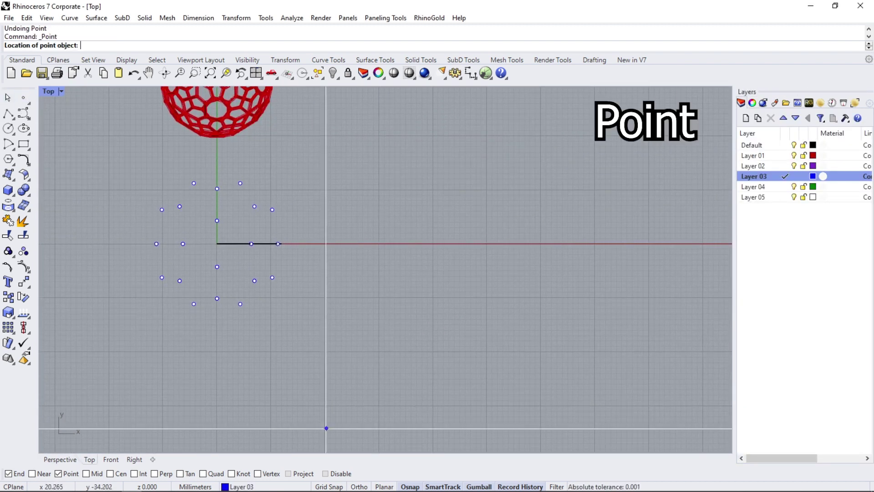
pyautogui.click(391, 244)
pyautogui.click(8, 129)
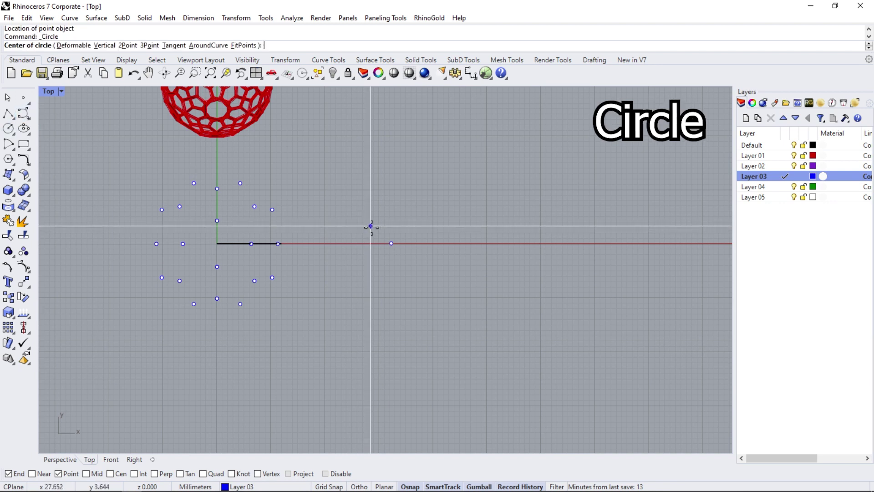
pyautogui.click(391, 242)
pyautogui.press('Return')
pyautogui.write('4')
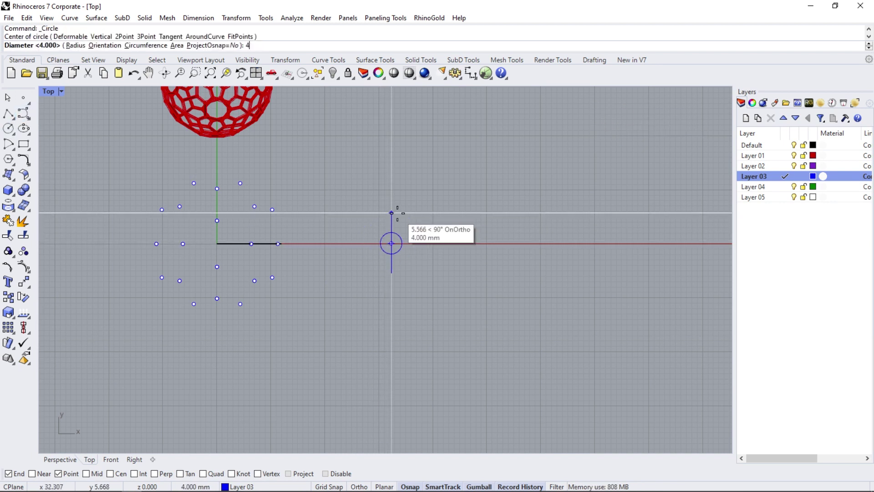
pyautogui.press('Return')
pyautogui.scroll(5, 391, 244)
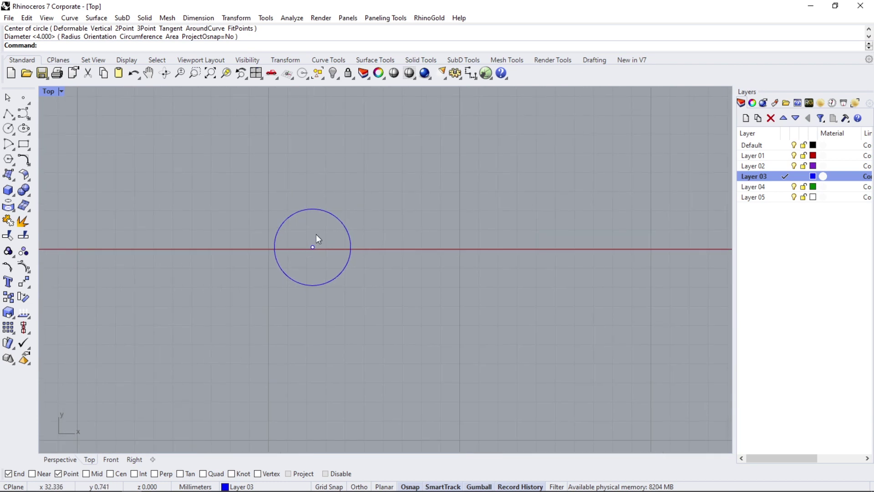
pyautogui.scroll(3, 316, 240)
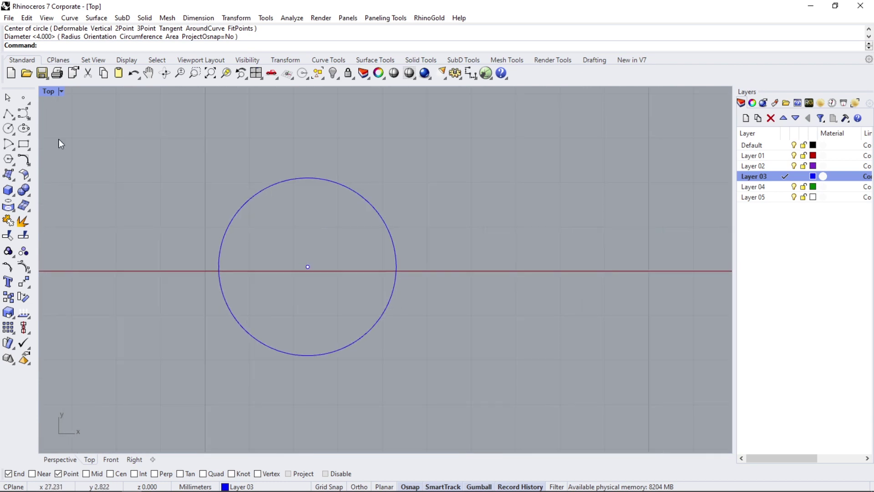
# Draw a vertical line from the circle's centre to its top quadrant.
pyautogui.click(15, 122)
pyautogui.click(25, 119)
pyautogui.click(203, 474)
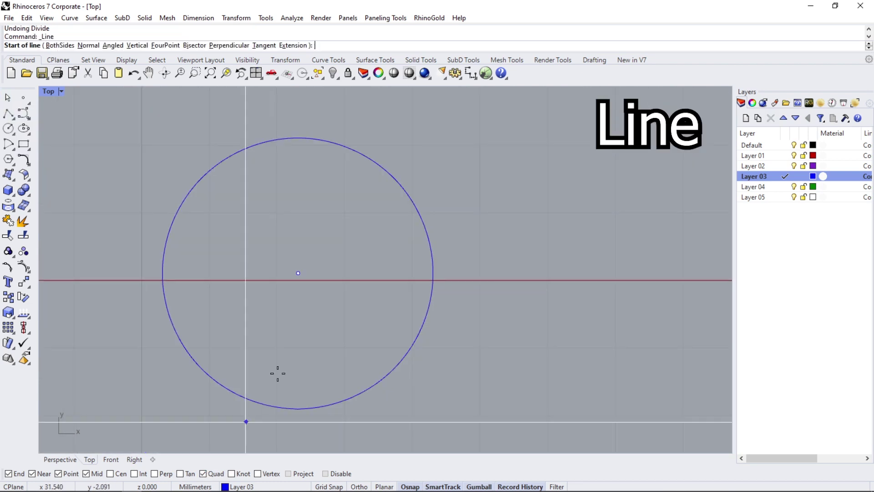
pyautogui.click(298, 273)
pyautogui.click(296, 137)
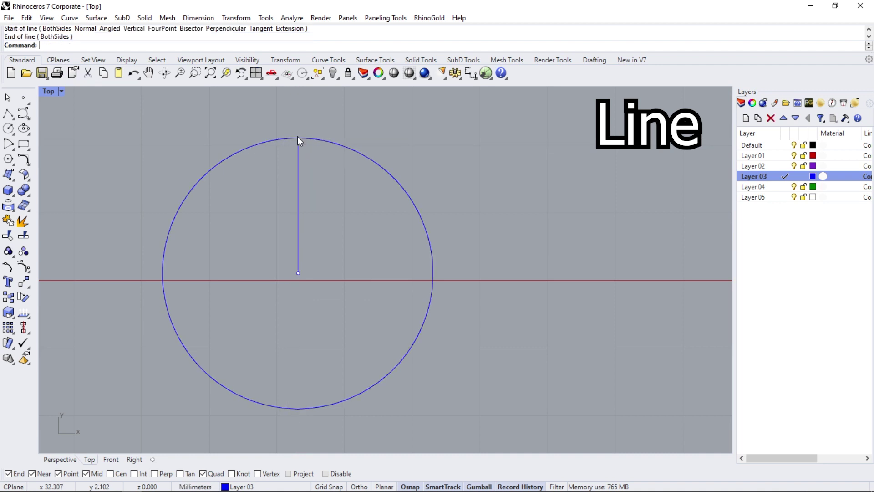
pyautogui.scroll(2, 297, 141)
# Draw an arc bowing right from the circle's top to the line's bottom, and mirror it about that line.
pyautogui.click(14, 151)
pyautogui.click(298, 135)
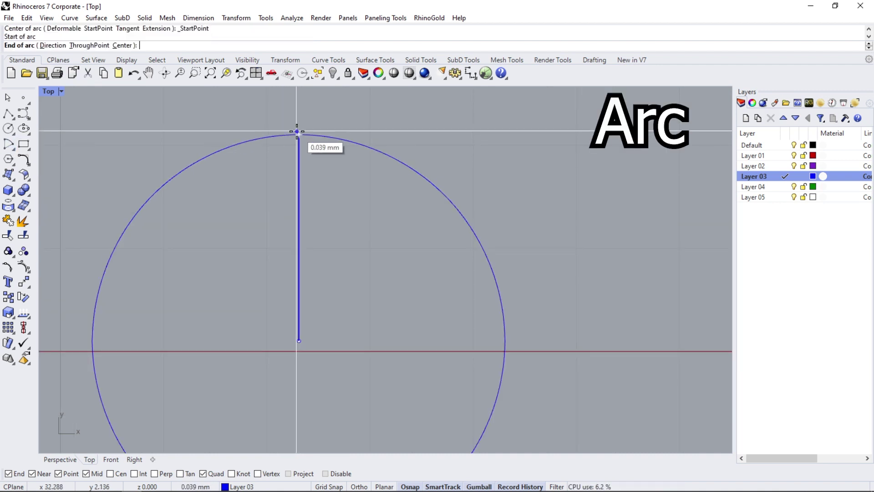
pyautogui.click(299, 341)
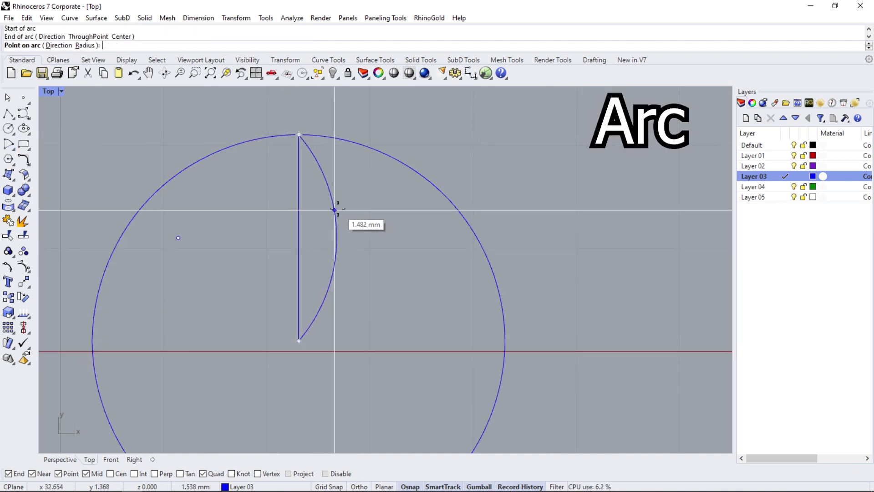
pyautogui.click(344, 211)
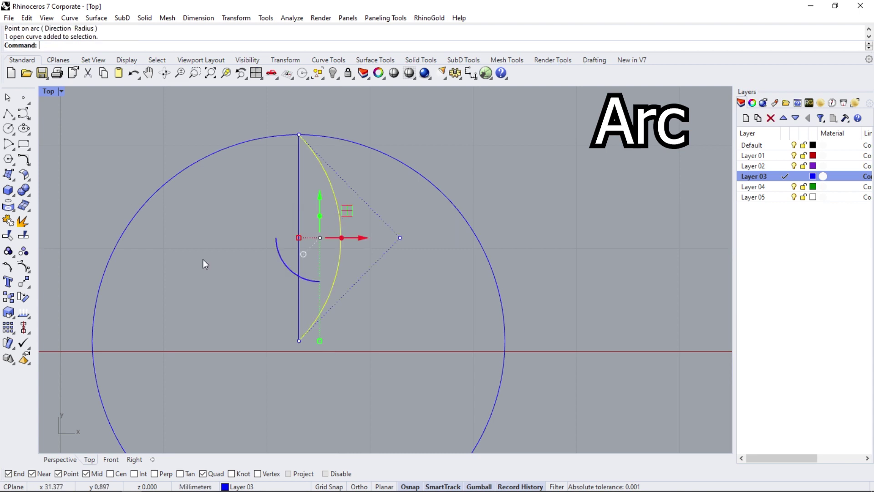
pyautogui.click(28, 286)
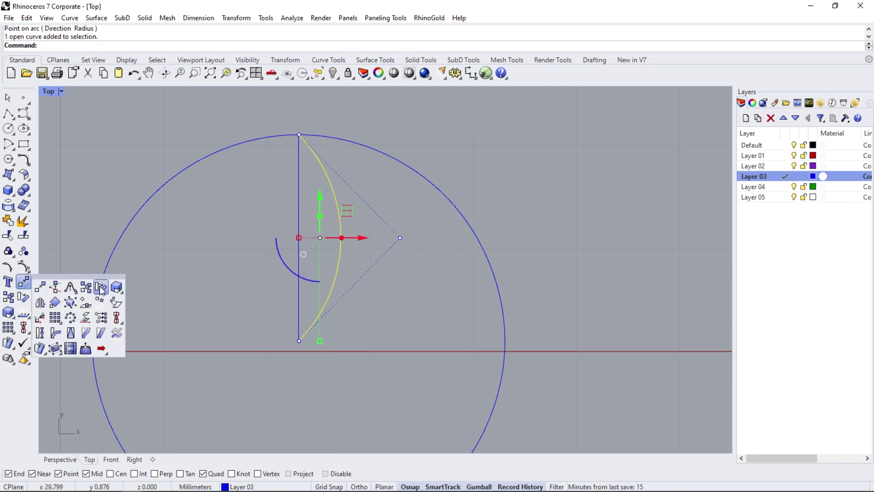
pyautogui.click(41, 303)
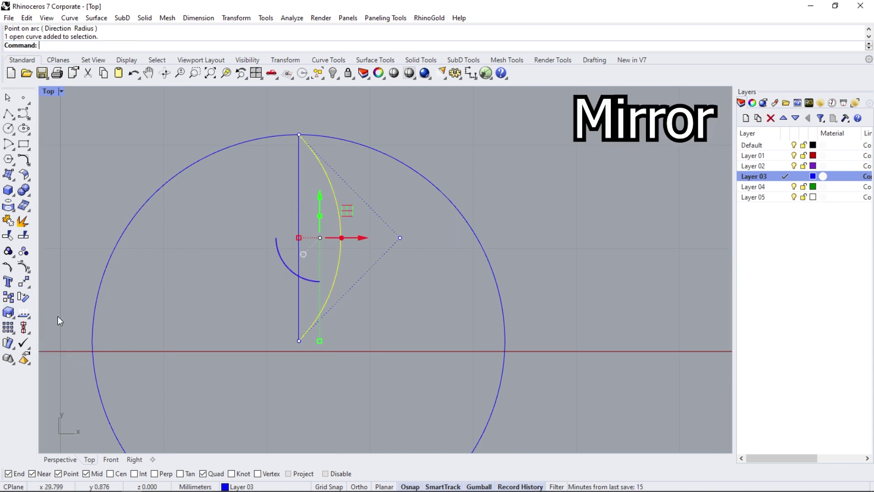
pyautogui.click(298, 341)
pyautogui.click(298, 134)
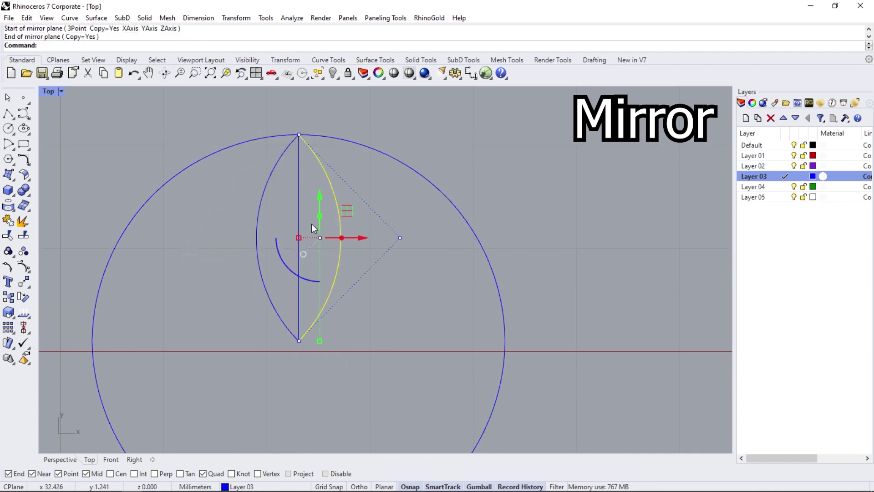
# Rebuild the arc and window-select its two right control points.
pyautogui.click(27, 168)
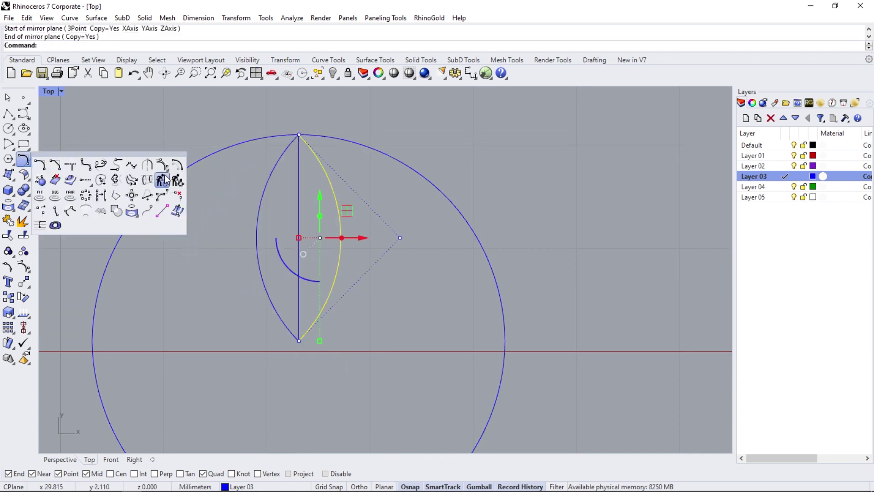
pyautogui.click(163, 179)
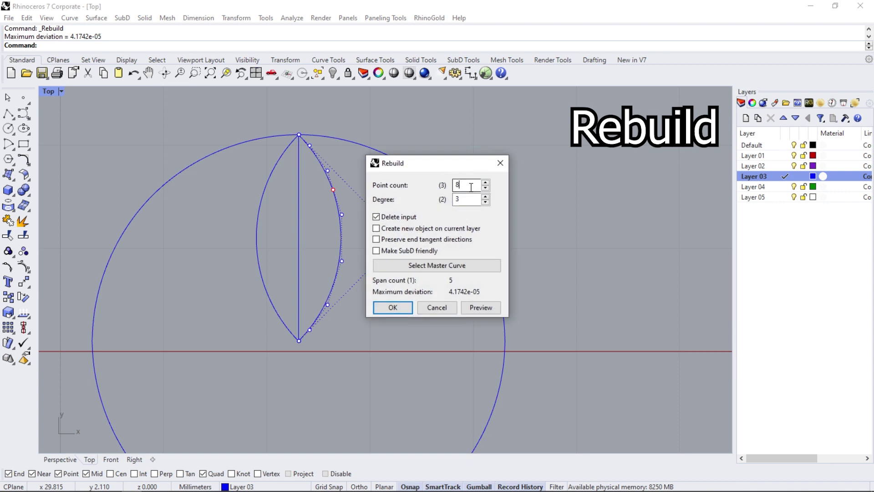
pyautogui.press('Return')
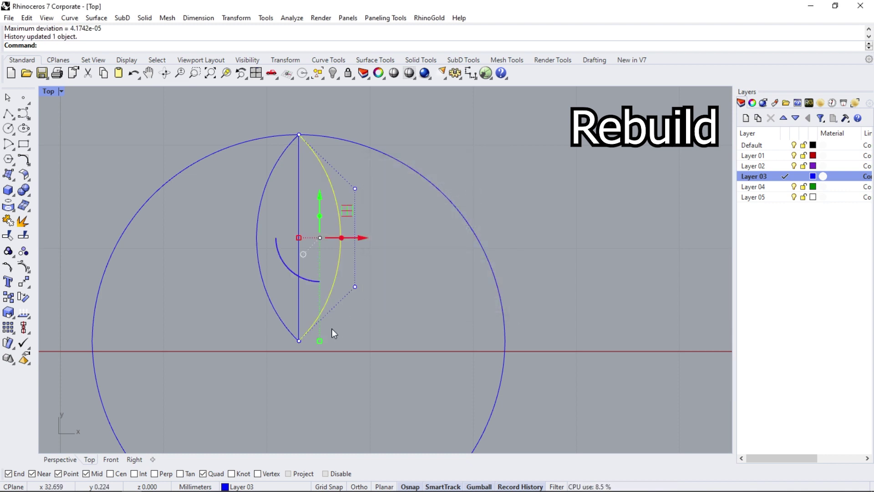
pyautogui.click(332, 334)
pyautogui.moveTo(332, 321); pyautogui.dragTo(387, 168)
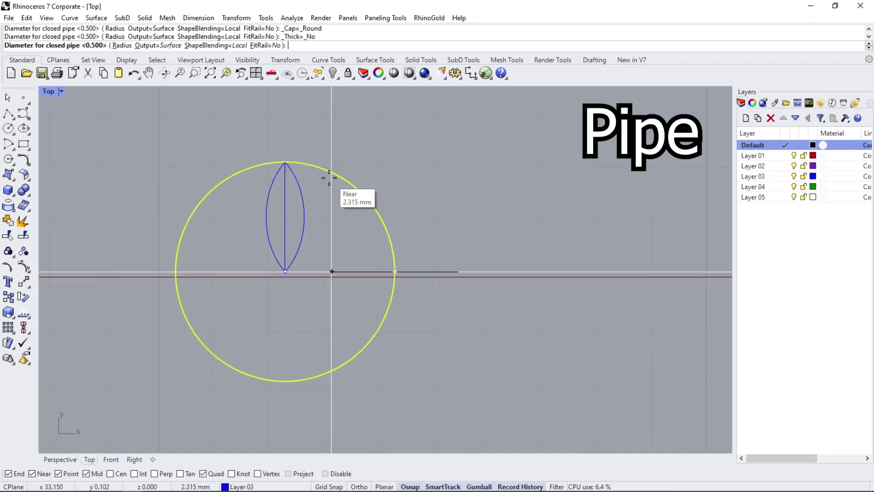
# Pipe the circle and both leaf curve halves with diameter .3.
pyautogui.click(329, 177)
pyautogui.press('Return')
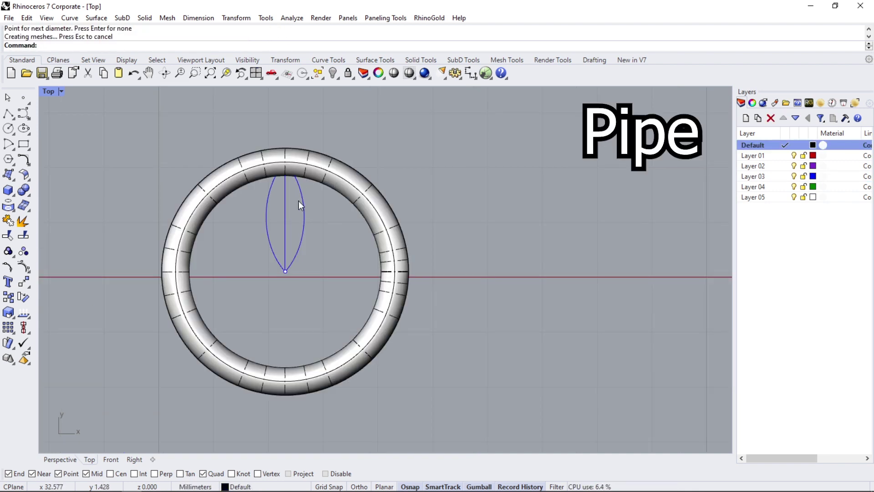
pyautogui.click(302, 208)
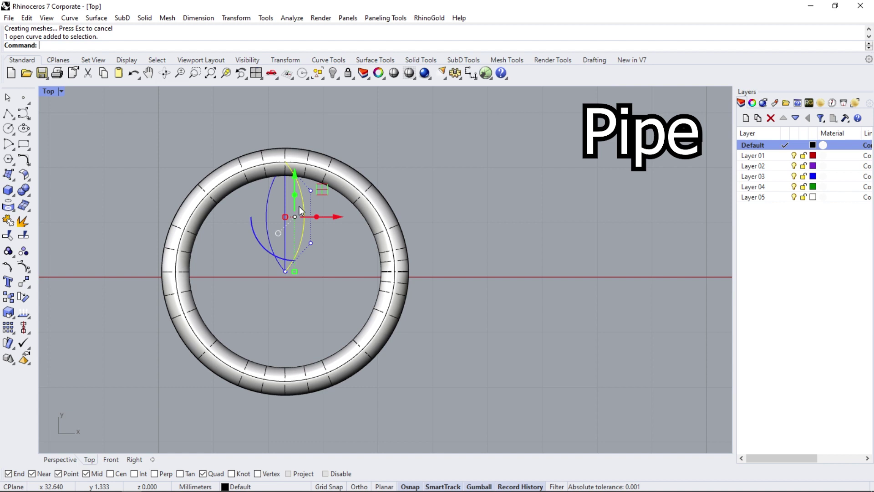
pyautogui.click(267, 197)
pyautogui.press('Return')
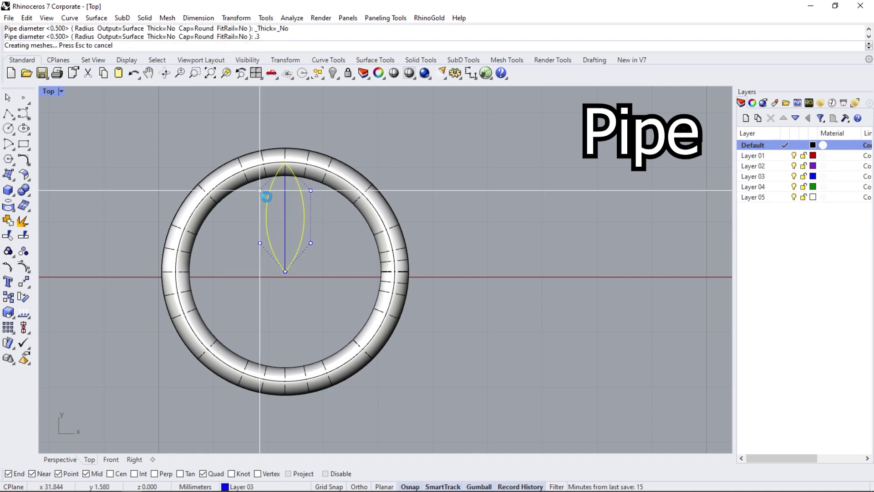
# Polar-array the leaf pipes 5 times over 360° about the leaf's bottom tip.
pyautogui.scroll(4, 297, 245)
pyautogui.click(302, 230)
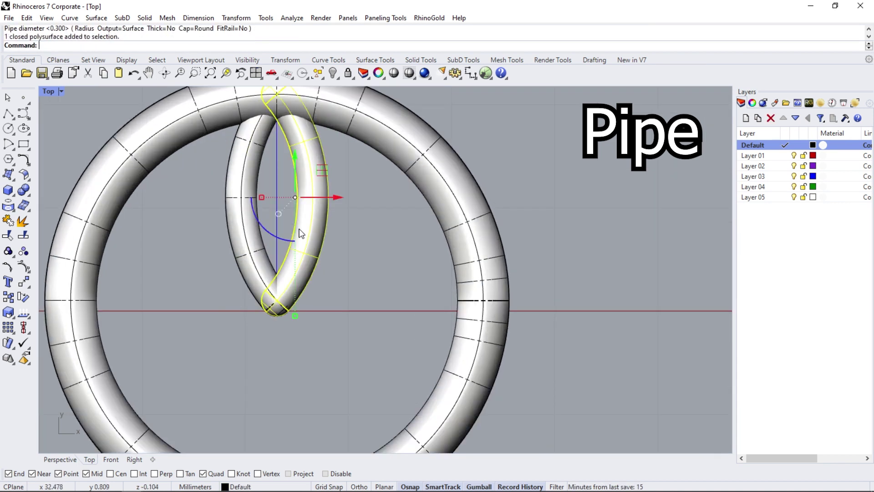
pyautogui.click(248, 219)
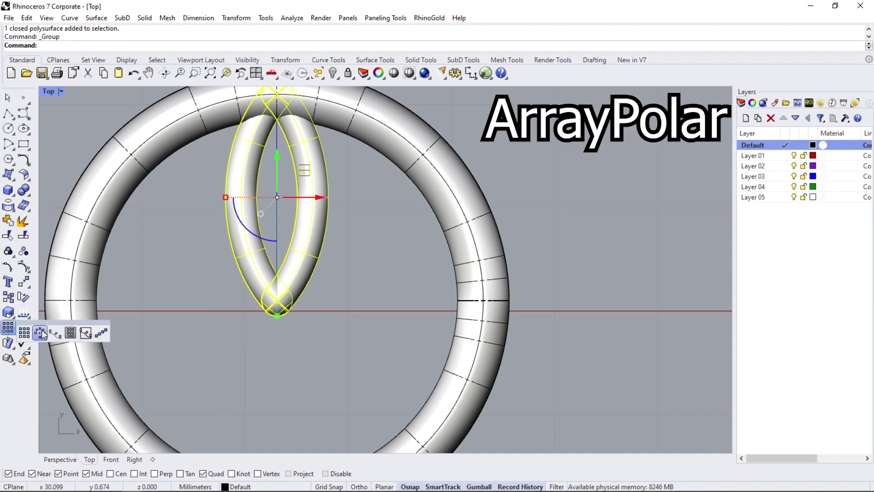
pyautogui.click(40, 333)
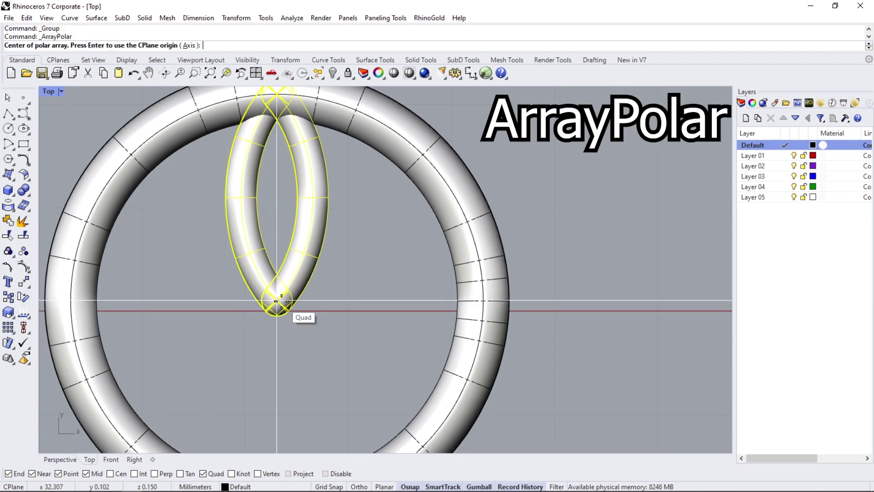
pyautogui.hotkey('ctrl', 'alt', 'w')
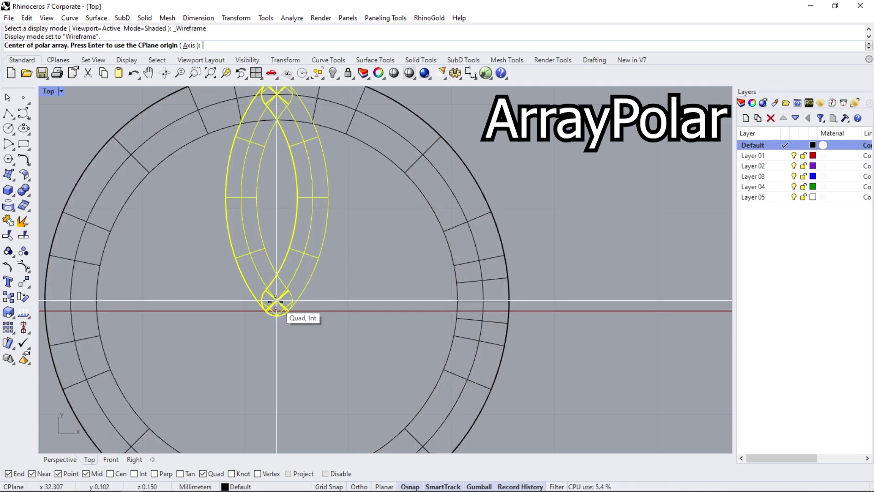
pyautogui.click(275, 301)
pyautogui.hotkey('ctrl', 'alt', 's')
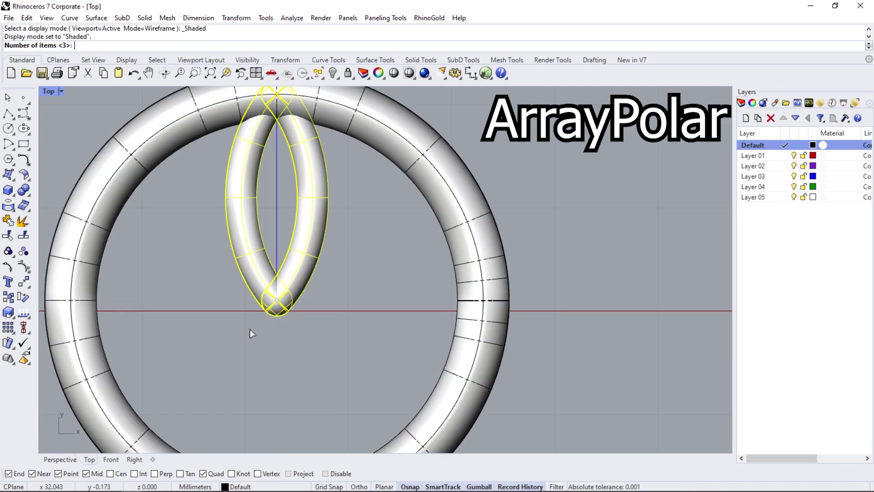
pyautogui.write('5')
pyautogui.press('Return')
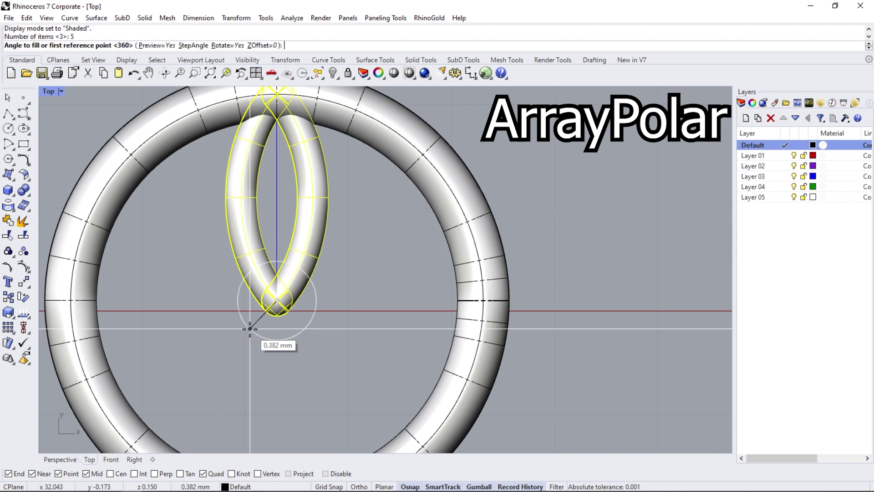
pyautogui.press('Return')
pyautogui.press('Return')
pyautogui.scroll(-3, 275, 317)
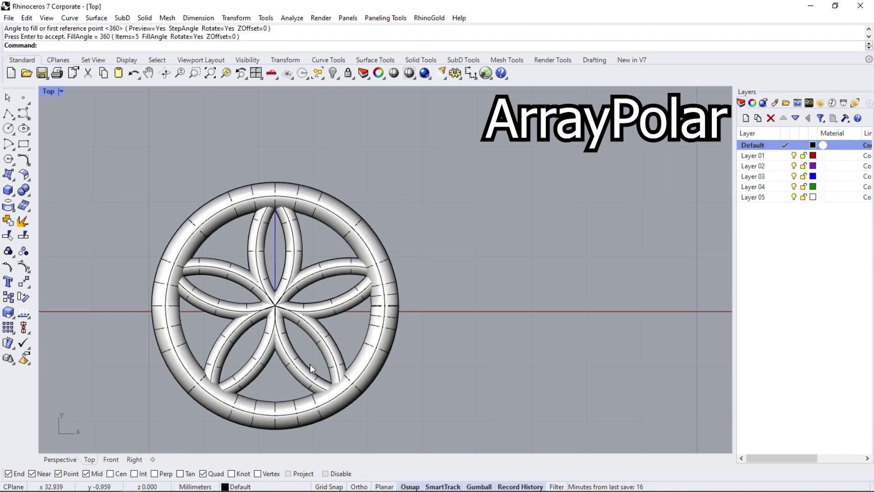
pyautogui.moveTo(310, 364); pyautogui.dragTo(313, 354, button='right')
# Check the petals in the Perspective view, toggling between Wireframe and Shaded display.
pyautogui.click(62, 458)
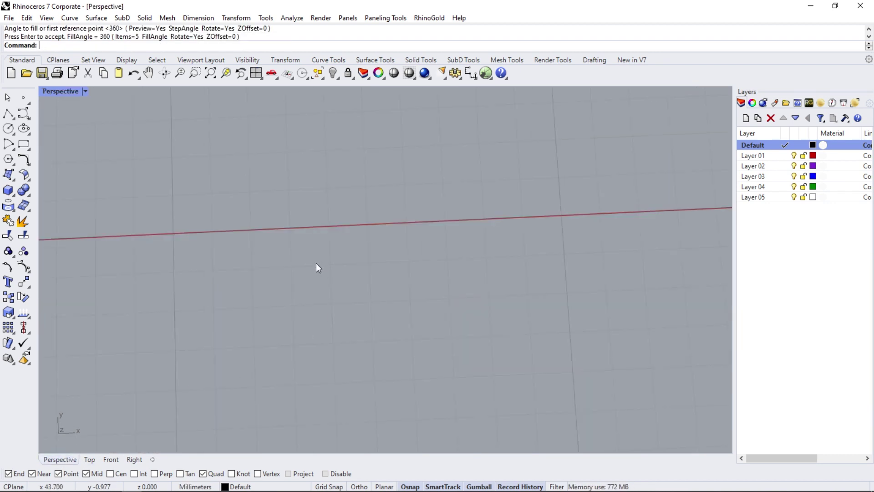
pyautogui.scroll(-3, 316, 263)
pyautogui.scroll(2, 215, 283)
pyautogui.scroll(2, 241, 218)
pyautogui.scroll(4, 241, 218)
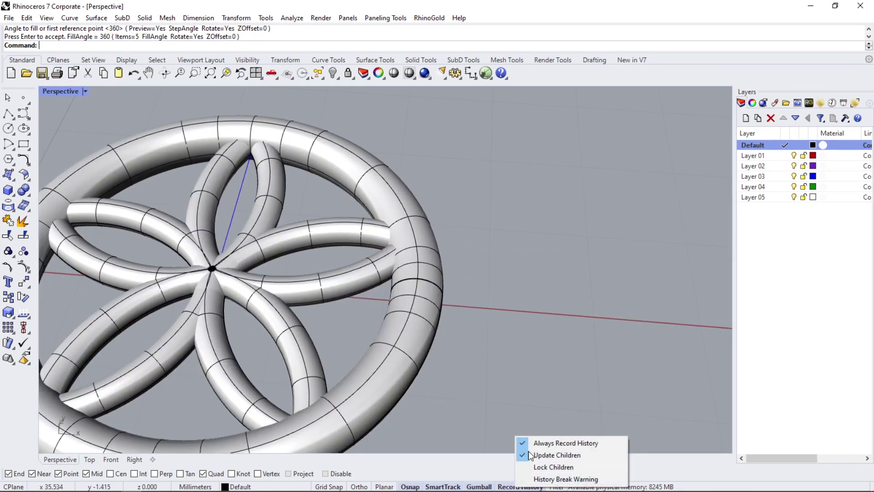
pyautogui.click(351, 258)
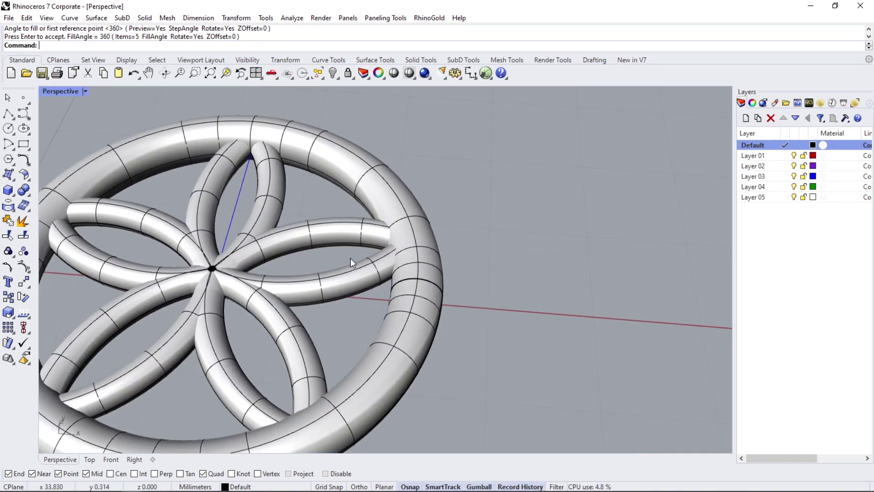
pyautogui.scroll(-1, 350, 257)
pyautogui.scroll(-3, 404, 194)
pyautogui.scroll(2, 312, 192)
pyautogui.hotkey('ctrl', 'alt', 'w')
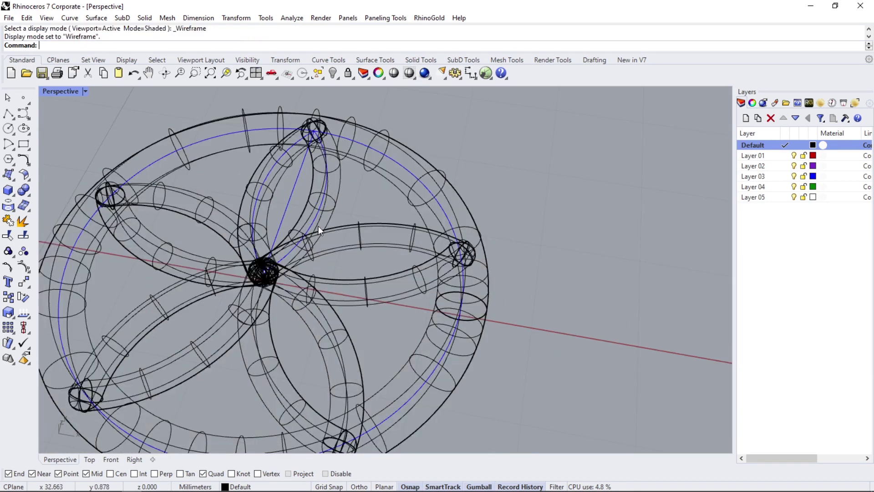
pyautogui.scroll(3, 318, 226)
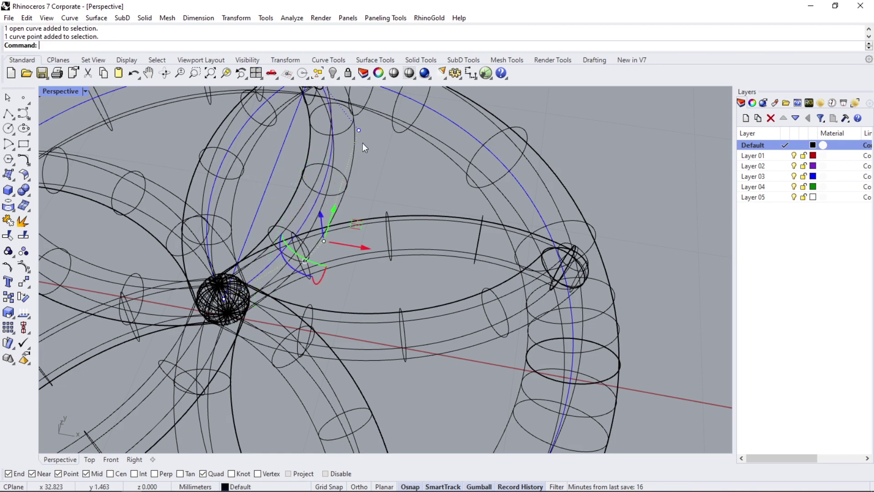
pyautogui.hotkey('ctrl', 'alt', 's')
pyautogui.scroll(-5, 354, 153)
pyautogui.scroll(2, 342, 189)
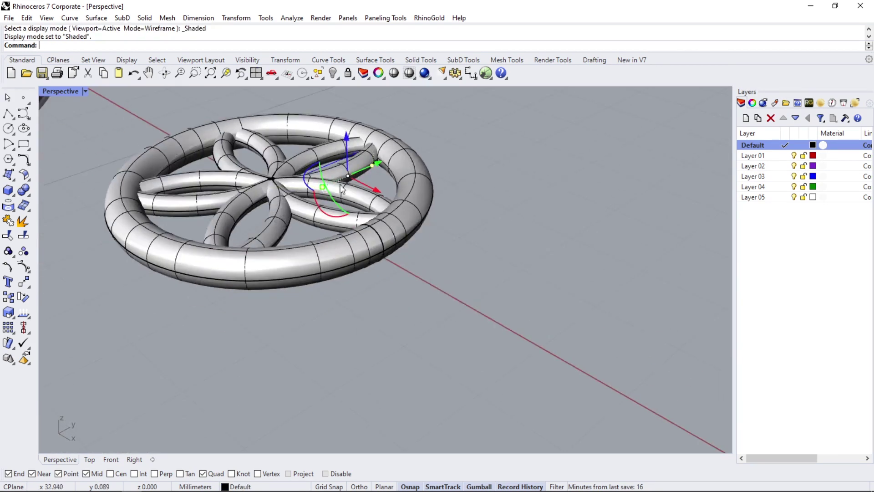
# Move the leaf curve's control points so all five petals arch and weave together.
pyautogui.moveTo(343, 141); pyautogui.dragTo(350, 133)
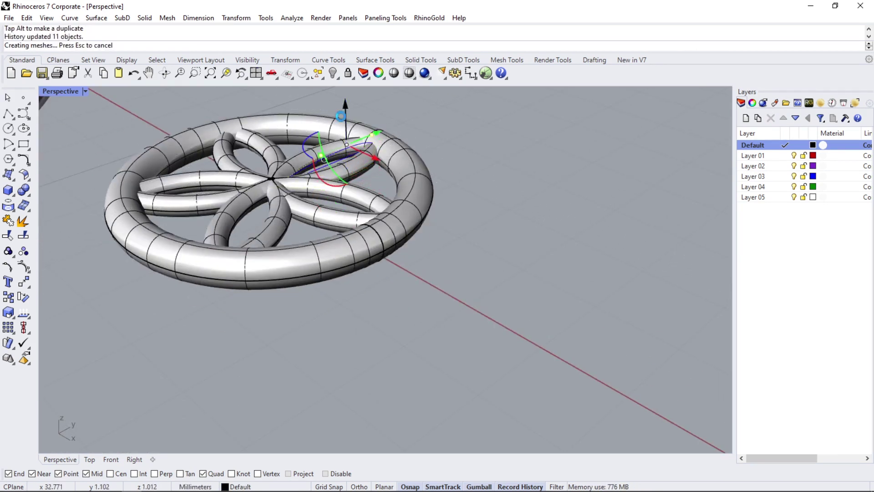
pyautogui.moveTo(349, 137)
pyautogui.mouseDown(button='right')
pyautogui.moveTo(303, 253)
pyautogui.moveTo(283, 172)
pyautogui.mouseUp(button='right')
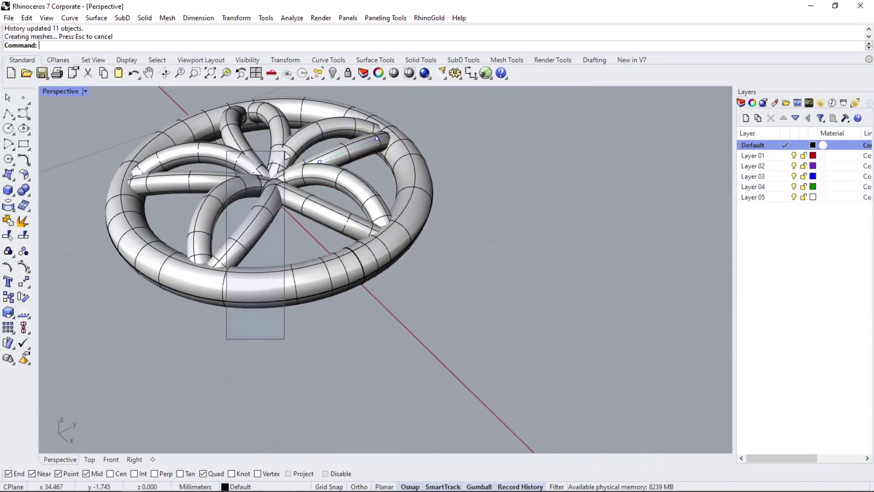
pyautogui.moveTo(268, 154); pyautogui.dragTo(272, 173)
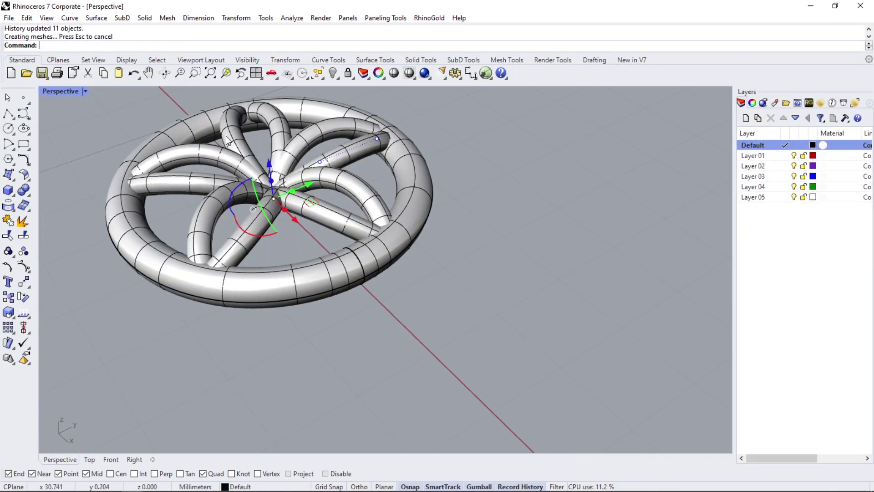
pyautogui.moveTo(272, 173)
pyautogui.mouseDown(button='right')
pyautogui.moveTo(280, 140)
pyautogui.moveTo(419, 92)
pyautogui.moveTo(489, 99)
pyautogui.moveTo(354, 188)
pyautogui.mouseUp(button='right')
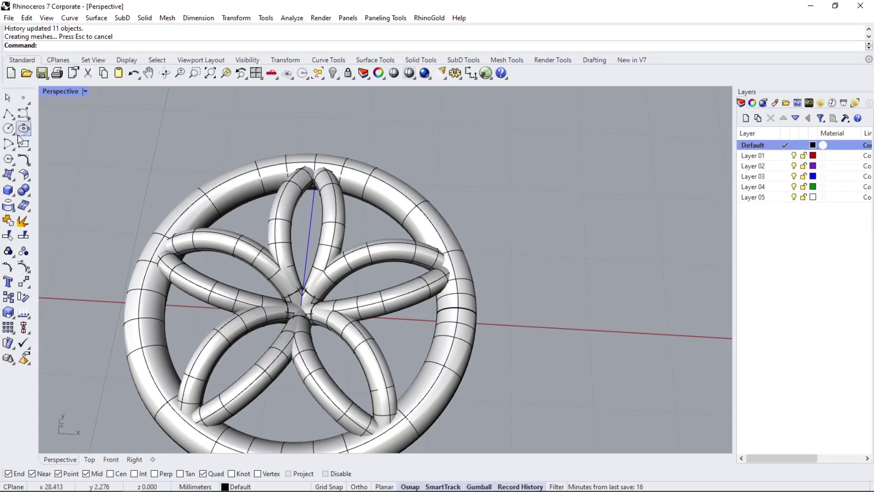
# Add a 0.8-diameter sphere at the centre of the petal flower.
pyautogui.click(16, 195)
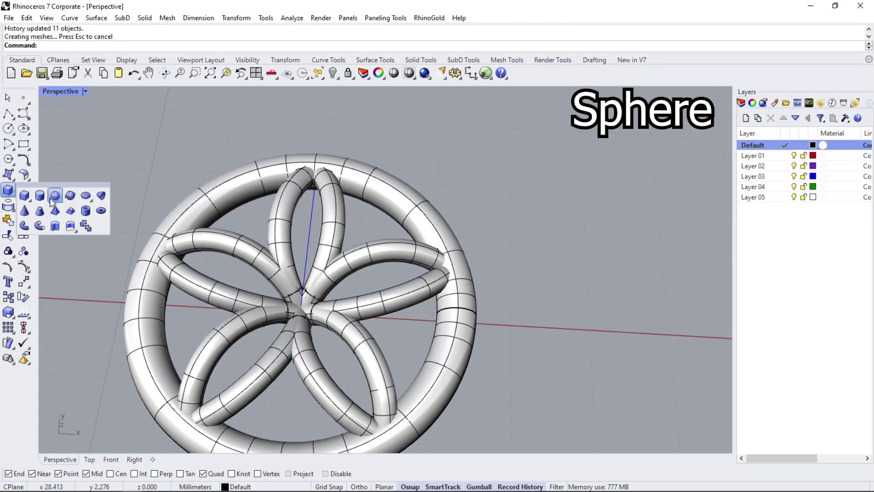
pyautogui.click(52, 198)
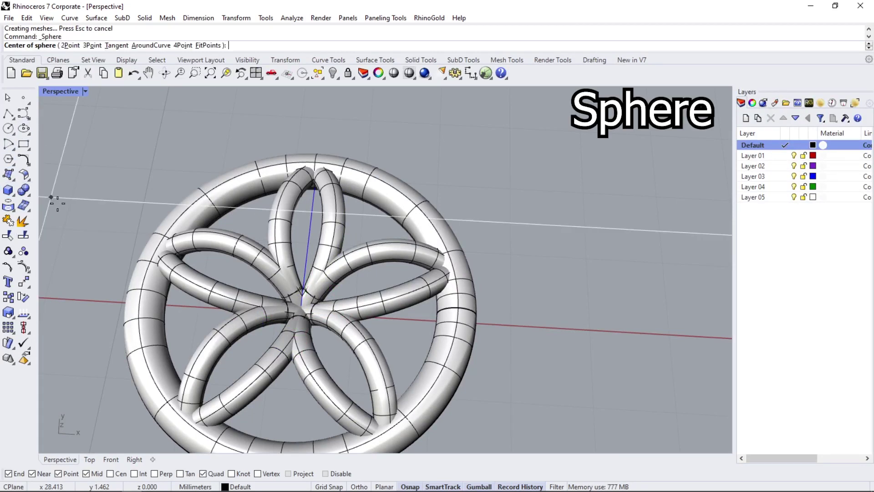
pyautogui.click(304, 301)
pyautogui.moveTo(303, 302)
pyautogui.mouseDown(button='right')
pyautogui.moveTo(295, 299)
pyautogui.moveTo(298, 246)
pyautogui.mouseUp(button='right')
pyautogui.write('.8')
pyautogui.press('Return')
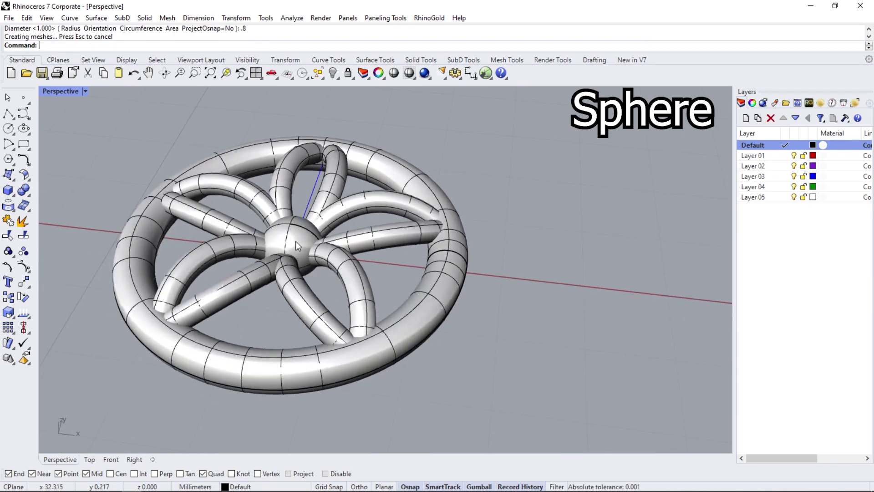
pyautogui.press('Escape')
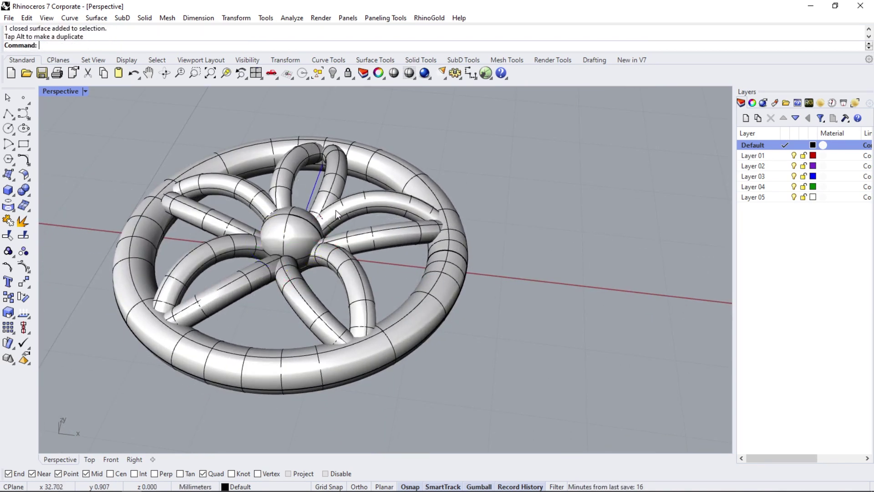
# Window-select the whole flower wheel model, including ring, petals and sphere.
pyautogui.moveTo(336, 210); pyautogui.dragTo(326, 294, button='right')
pyautogui.scroll(-3, 326, 294)
pyautogui.scroll(-2, 465, 274)
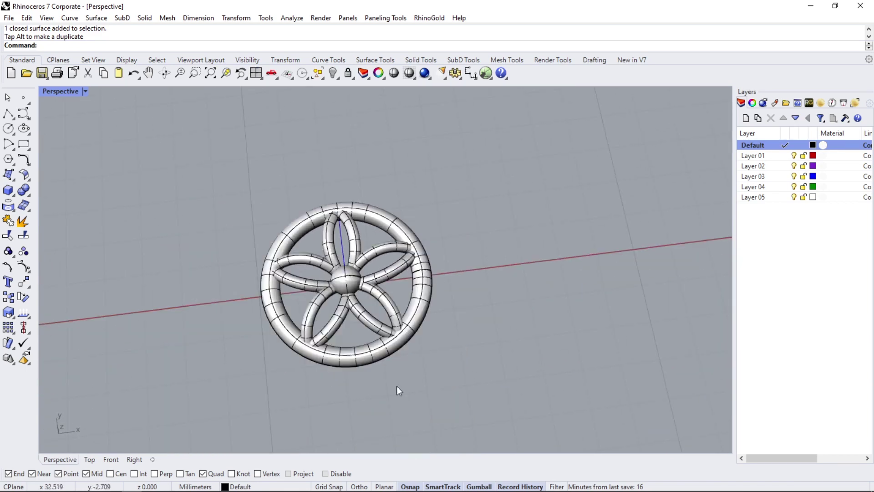
pyautogui.moveTo(466, 192); pyautogui.dragTo(266, 371)
# Orient the wheel onto the sphere surface, using its centre as base, scale 1.0 and angle 0.0.
pyautogui.click(752, 103)
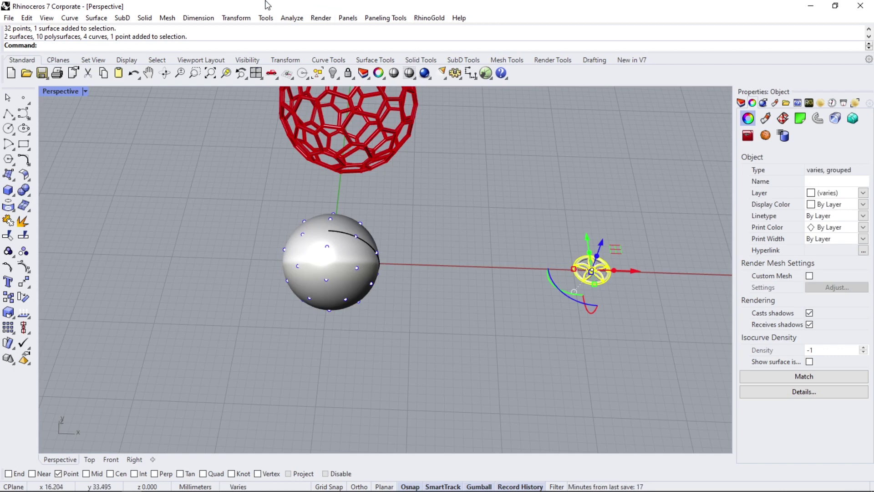
pyautogui.click(237, 18)
pyautogui.moveTo(246, 142)
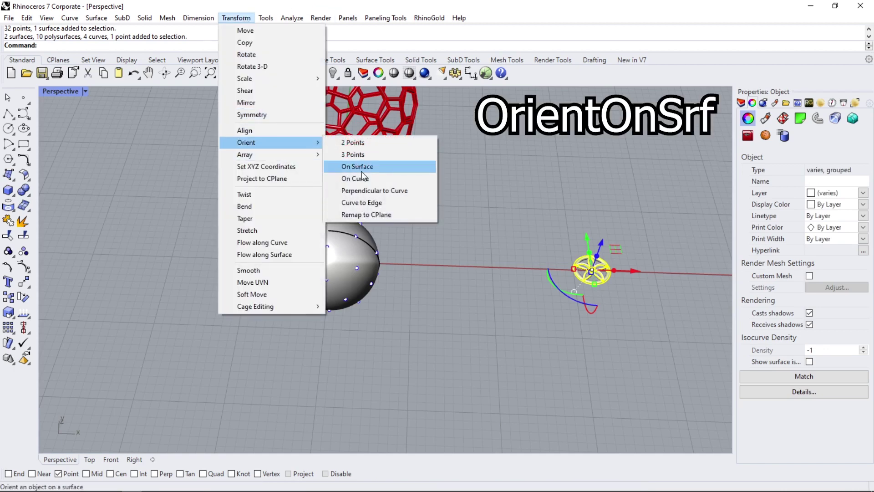
pyautogui.click(362, 171)
pyautogui.click(590, 269)
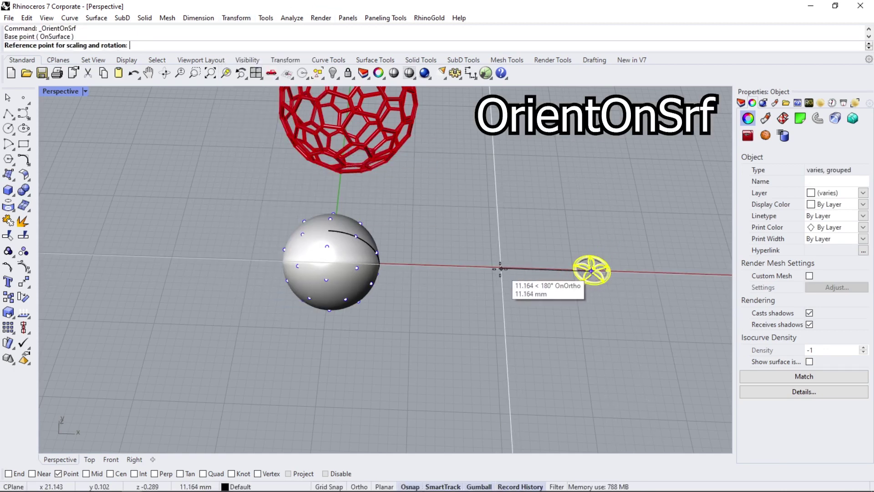
pyautogui.click(490, 267)
pyautogui.scroll(5, 332, 263)
pyautogui.click(332, 264)
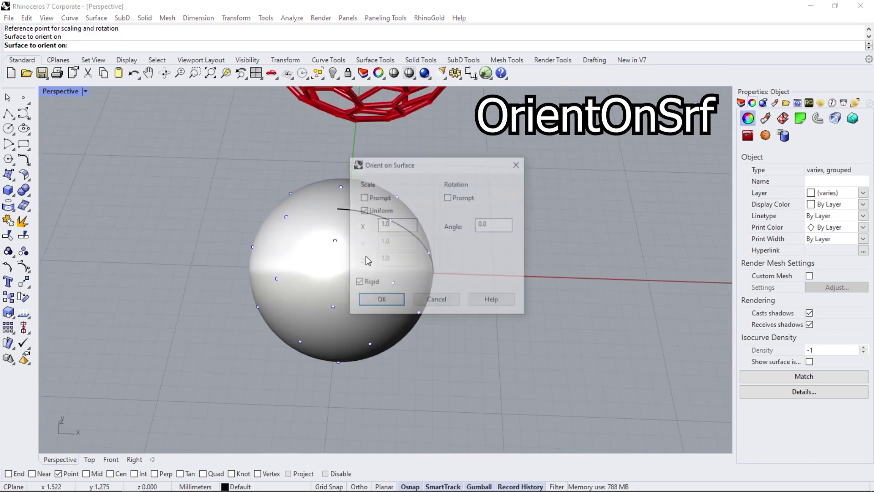
pyautogui.click(382, 303)
# Place wheel copies on the sphere's upper, lower and right areas.
pyautogui.click(338, 247)
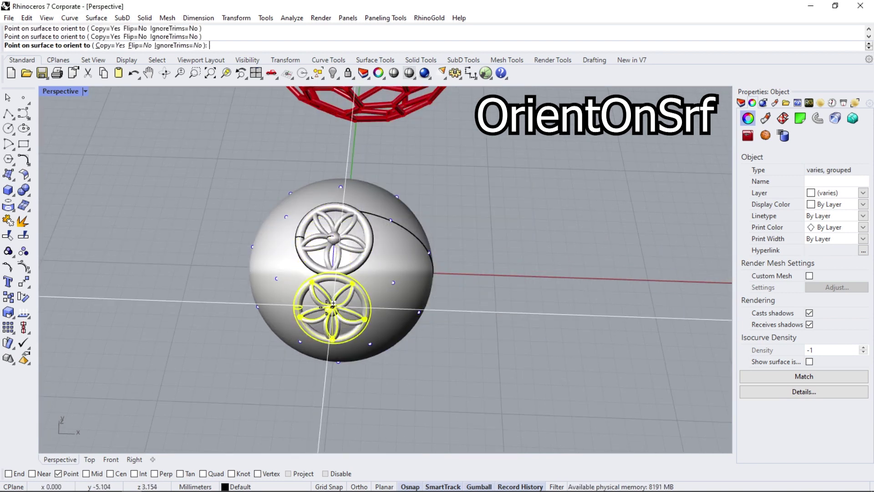
pyautogui.click(333, 304)
pyautogui.moveTo(333, 303); pyautogui.dragTo(383, 228, button='right')
pyautogui.click(383, 228)
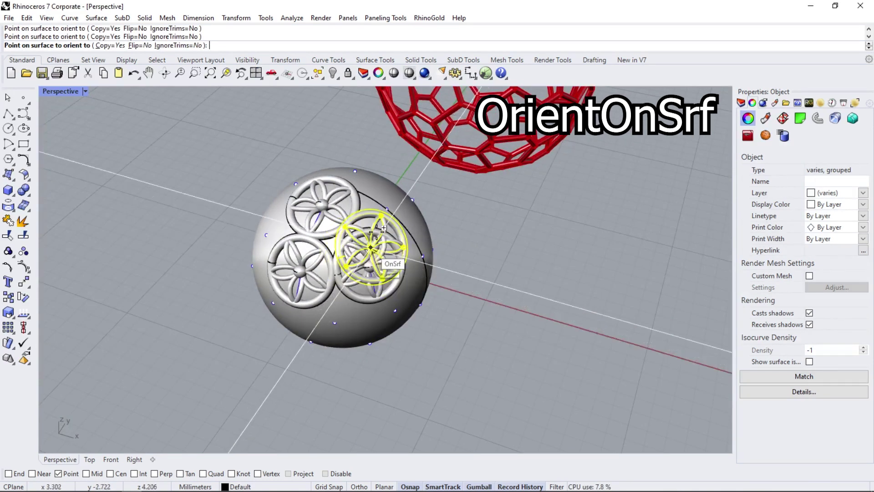
pyautogui.moveTo(381, 195)
pyautogui.mouseDown(button='right')
pyautogui.moveTo(250, 201)
pyautogui.moveTo(378, 192)
pyautogui.moveTo(384, 256)
pyautogui.moveTo(416, 306)
pyautogui.moveTo(503, 289)
pyautogui.moveTo(414, 309)
pyautogui.mouseUp(button='right')
pyautogui.scroll(5, 273, 166)
pyautogui.scroll(3, 213, 192)
pyautogui.scroll(-5, 212, 191)
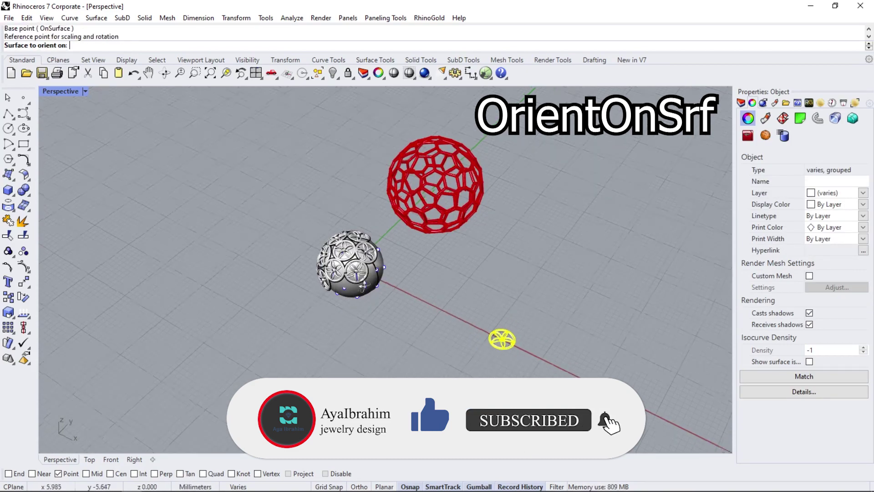
# Place further wheel copies over the sphere's remaining bare spots, then select the base sphere.
pyautogui.click(364, 286)
pyautogui.click(353, 266)
pyautogui.click(383, 327)
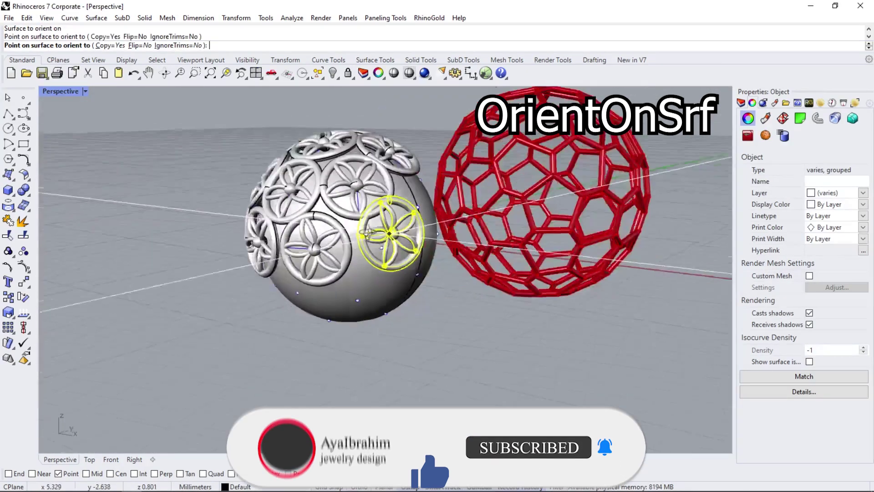
pyautogui.moveTo(390, 234)
pyautogui.mouseDown(button='right')
pyautogui.moveTo(357, 255)
pyautogui.moveTo(361, 247)
pyautogui.moveTo(392, 258)
pyautogui.moveTo(464, 204)
pyautogui.mouseUp(button='right')
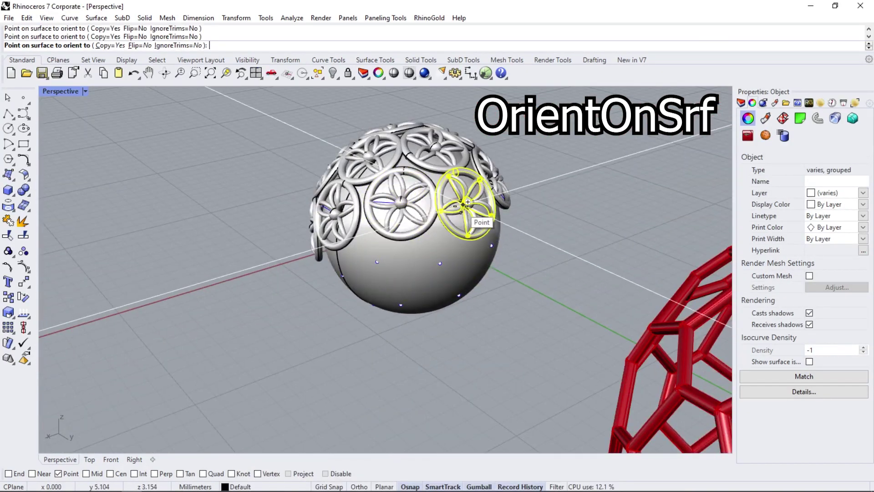
pyautogui.moveTo(381, 260); pyautogui.dragTo(365, 267, button='right')
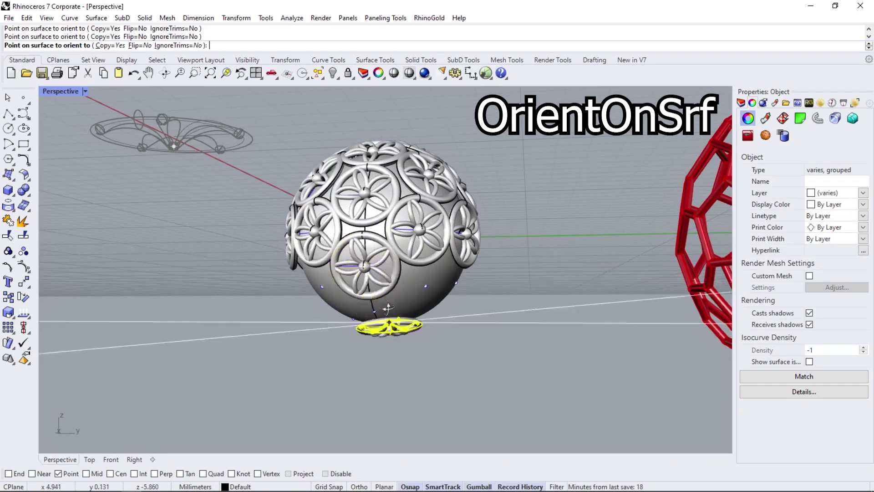
pyautogui.moveTo(388, 309); pyautogui.dragTo(415, 248, button='right')
pyautogui.moveTo(361, 293)
pyautogui.mouseDown(button='right')
pyautogui.moveTo(357, 94)
pyautogui.moveTo(343, 258)
pyautogui.moveTo(361, 244)
pyautogui.mouseUp(button='right')
pyautogui.moveTo(361, 278)
pyautogui.mouseDown(button='right')
pyautogui.moveTo(345, 223)
pyautogui.moveTo(341, 254)
pyautogui.moveTo(312, 205)
pyautogui.moveTo(351, 321)
pyautogui.moveTo(372, 296)
pyautogui.moveTo(336, 351)
pyautogui.moveTo(264, 253)
pyautogui.moveTo(322, 310)
pyautogui.moveTo(580, 265)
pyautogui.mouseUp(button='right')
pyautogui.click(321, 311)
pyautogui.press('Return')
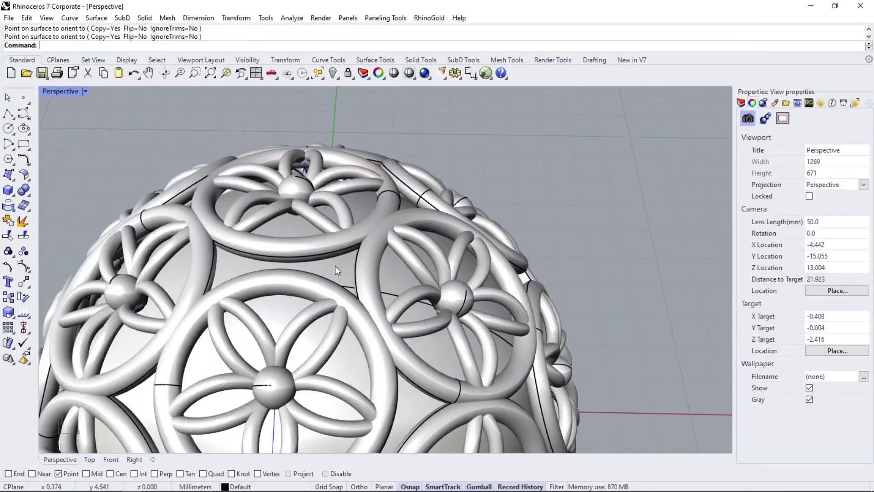
pyautogui.click(335, 265)
pyautogui.scroll(-3, 335, 267)
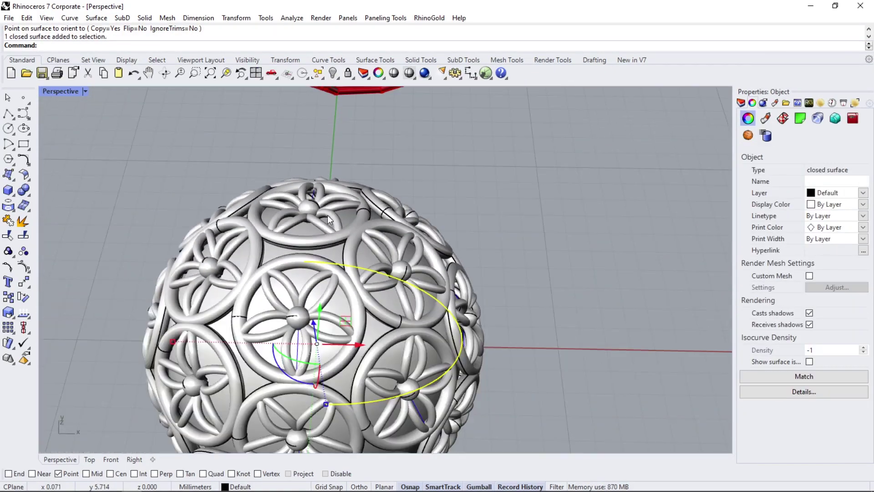
# Hide the base sphere and restore the four-viewport layout.
pyautogui.click(333, 73)
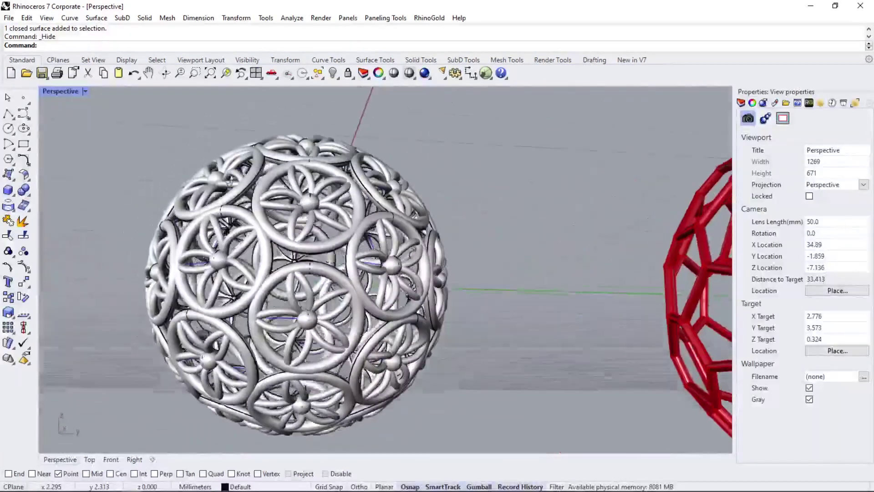
pyautogui.moveTo(409, 274); pyautogui.dragTo(137, 118, button='right')
pyautogui.doubleClick(61, 91)
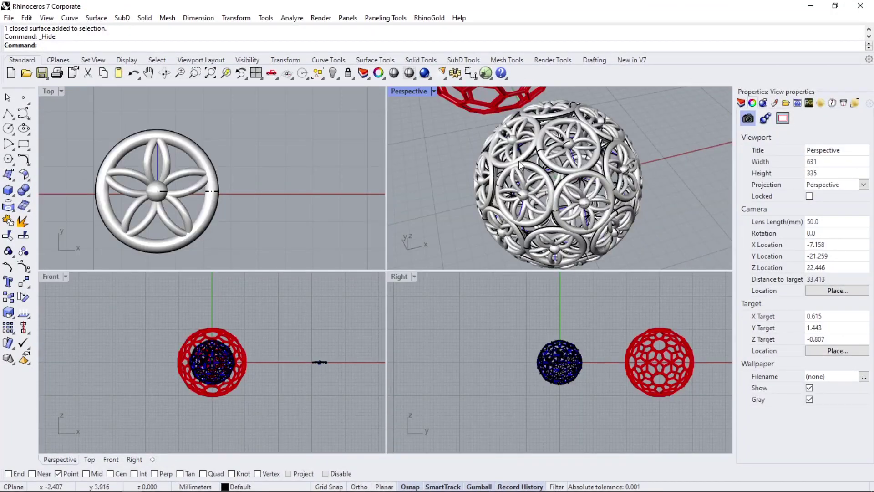
pyautogui.moveTo(164, 196); pyautogui.dragTo(201, 180, button='right')
# Ungroup the original flower tile and select its three pattern curves in a wireframe Top view.
pyautogui.click(181, 189)
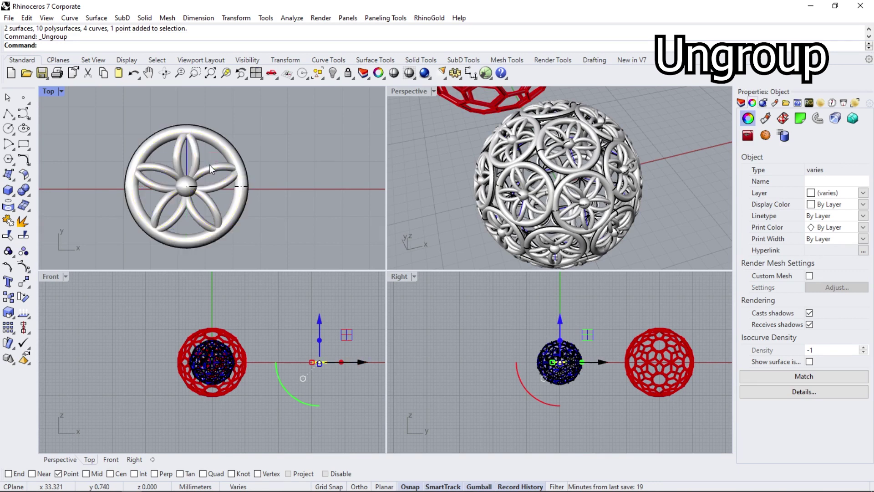
pyautogui.press('Escape')
pyautogui.hotkey('ctrl', 'alt', 'w')
pyautogui.scroll(3, 203, 141)
pyautogui.click(207, 130)
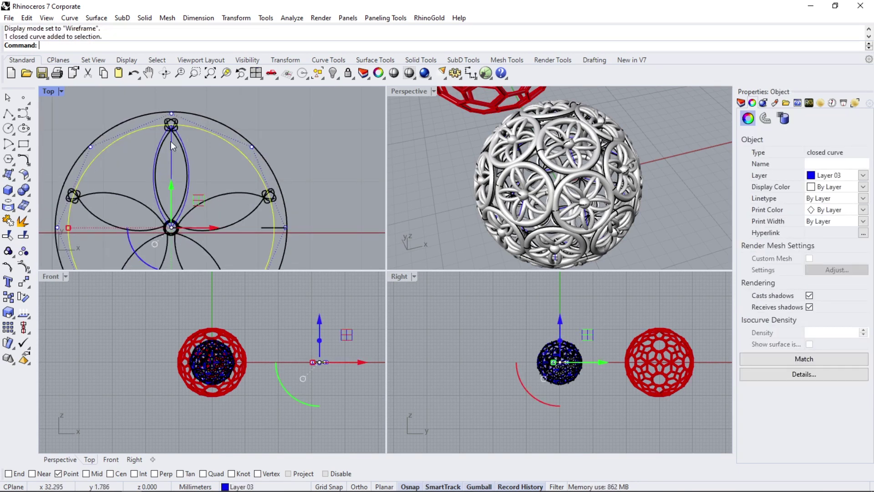
pyautogui.keyDown('shift'); pyautogui.click(182, 145); pyautogui.keyUp('shift')
pyautogui.keyDown('shift'); pyautogui.click(160, 140); pyautogui.keyUp('shift')
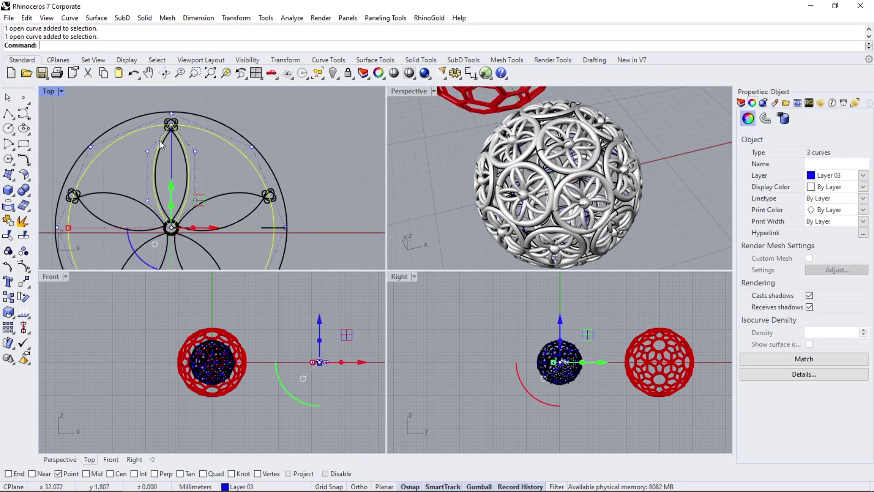
pyautogui.scroll(-2, 223, 146)
pyautogui.scroll(-1, 91, 205)
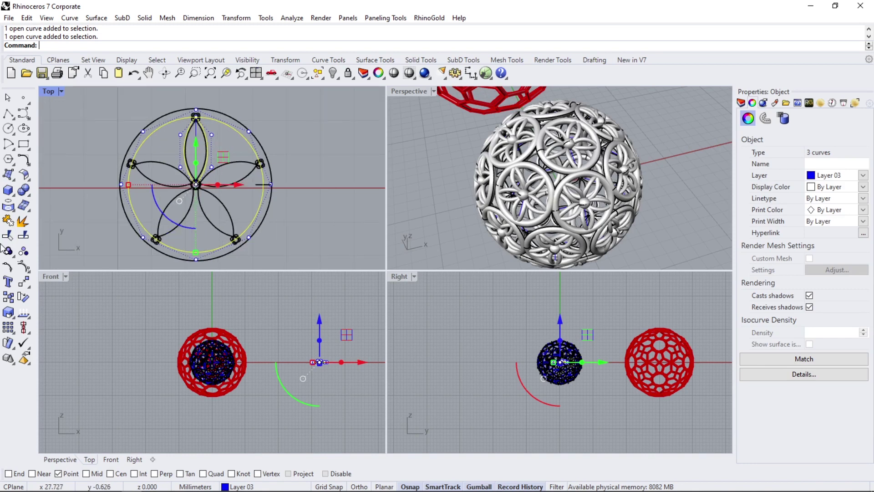
# Scale the three curves up slightly from the flower centre so all tile copies update.
pyautogui.click(8, 312)
pyautogui.click(197, 186)
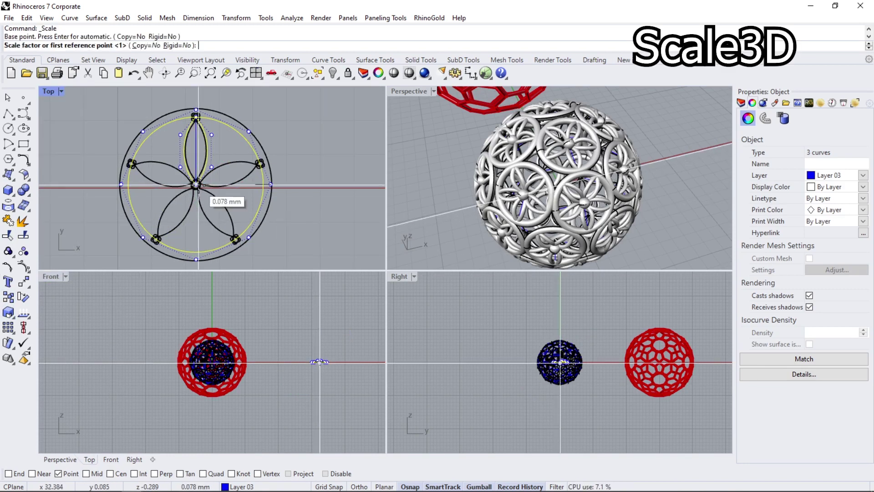
pyautogui.click(322, 185)
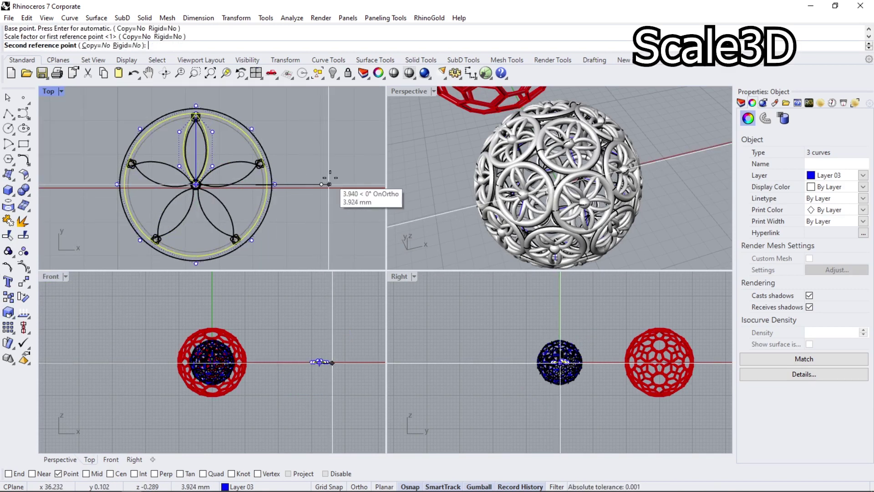
pyautogui.click(333, 184)
pyautogui.scroll(5, 514, 182)
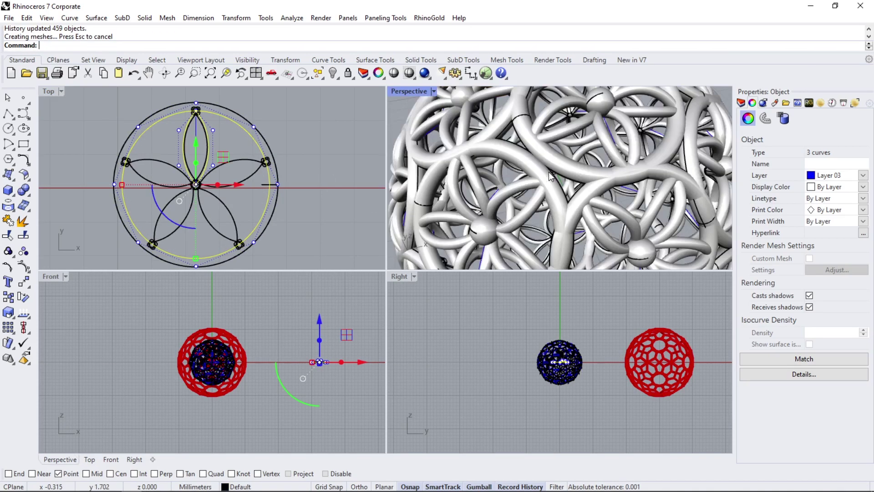
pyautogui.scroll(3, 515, 182)
pyautogui.scroll(-3, 509, 187)
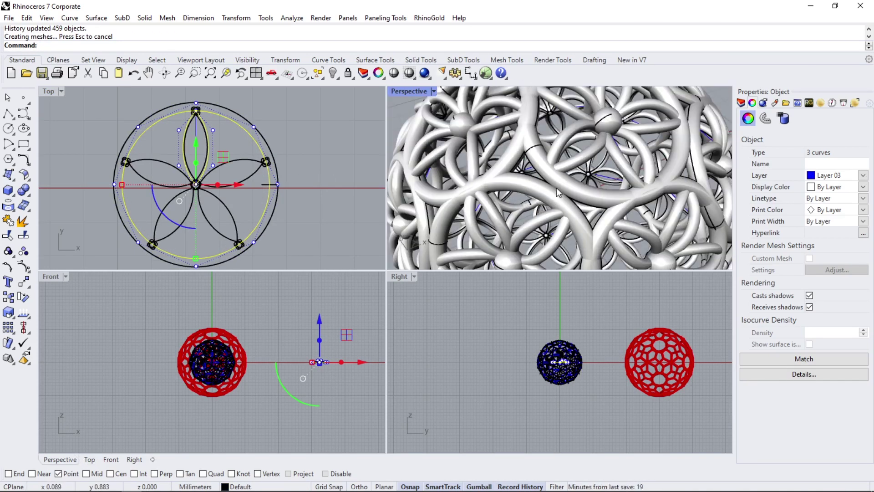
pyautogui.scroll(-3, 558, 192)
pyautogui.scroll(-2, 524, 191)
pyautogui.scroll(-2, 510, 192)
pyautogui.scroll(-2, 503, 193)
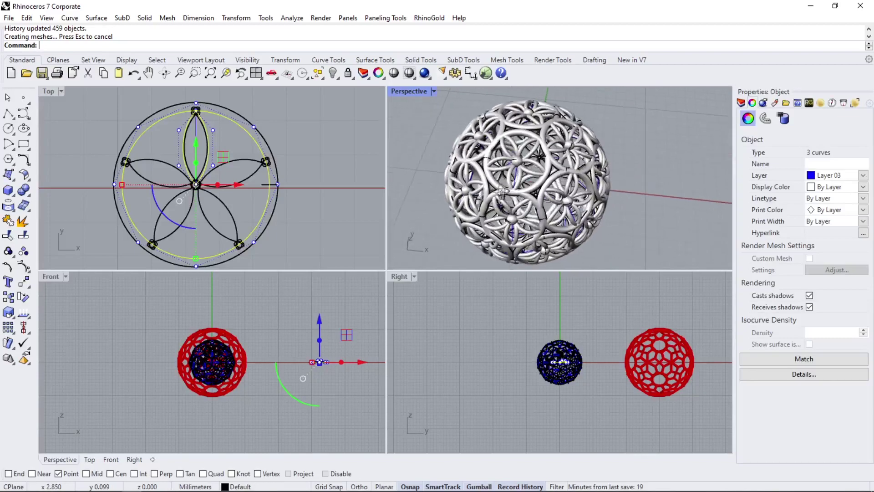
# Orbit the lattice sphere, undoing and redoing the scaling to compare results.
pyautogui.moveTo(502, 192)
pyautogui.mouseDown(button='right')
pyautogui.moveTo(566, 178)
pyautogui.moveTo(563, 206)
pyautogui.mouseUp(button='right')
pyautogui.scroll(3, 536, 198)
pyautogui.scroll(2, 532, 199)
pyautogui.scroll(-3, 523, 198)
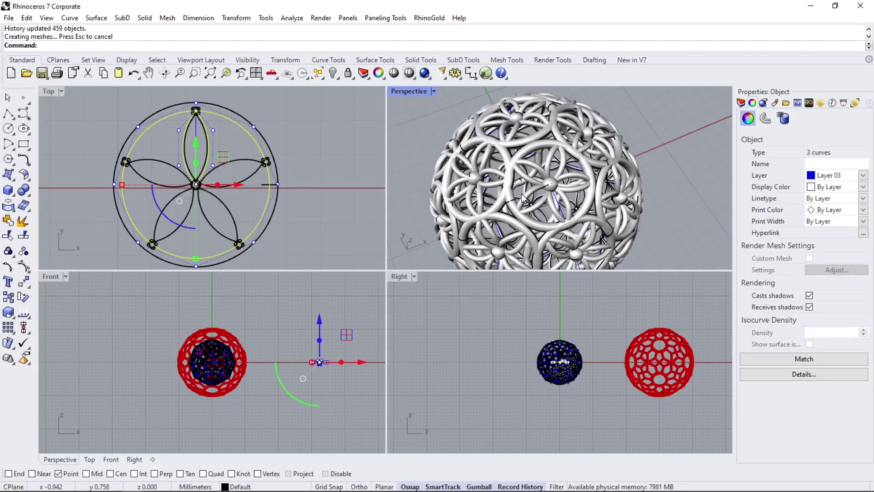
pyautogui.hotkey('ctrl', 'z')
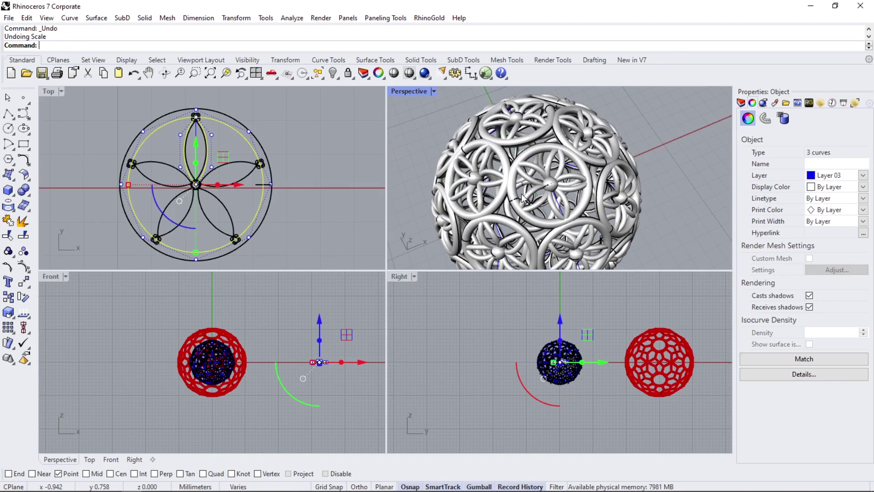
pyautogui.hotkey('ctrl', 'y')
pyautogui.moveTo(555, 200); pyautogui.dragTo(544, 234, button='right')
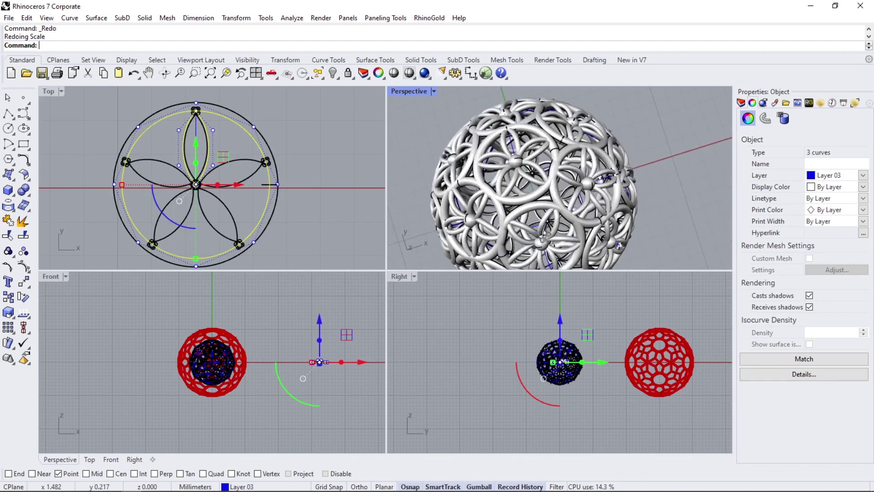
pyautogui.scroll(4, 533, 214)
pyautogui.scroll(2, 515, 150)
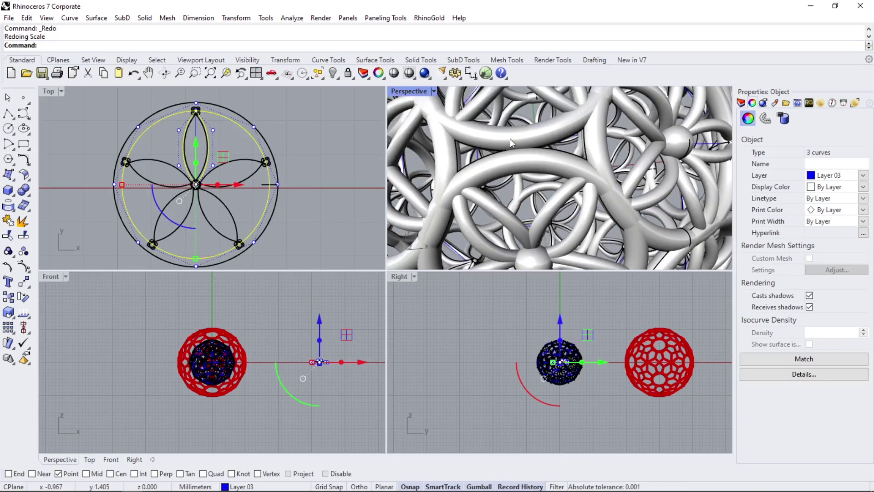
pyautogui.scroll(-6, 511, 143)
pyautogui.moveTo(511, 143); pyautogui.dragTo(601, 158, button='right')
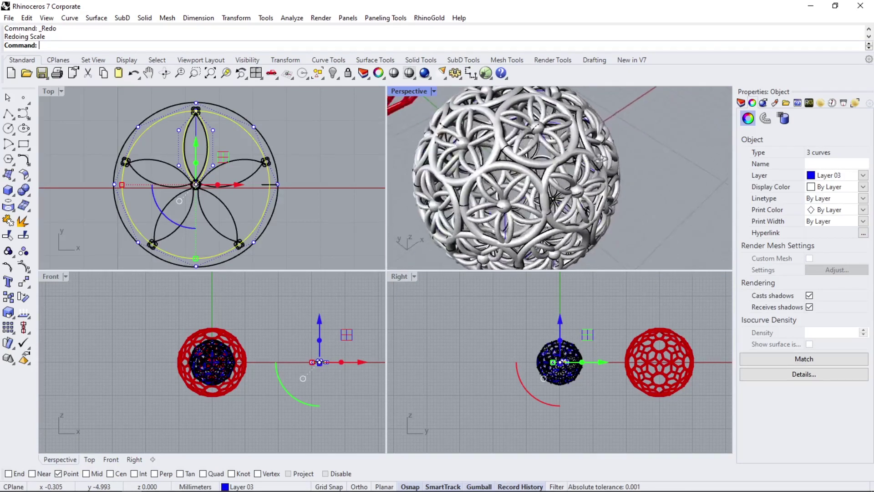
pyautogui.scroll(3, 601, 158)
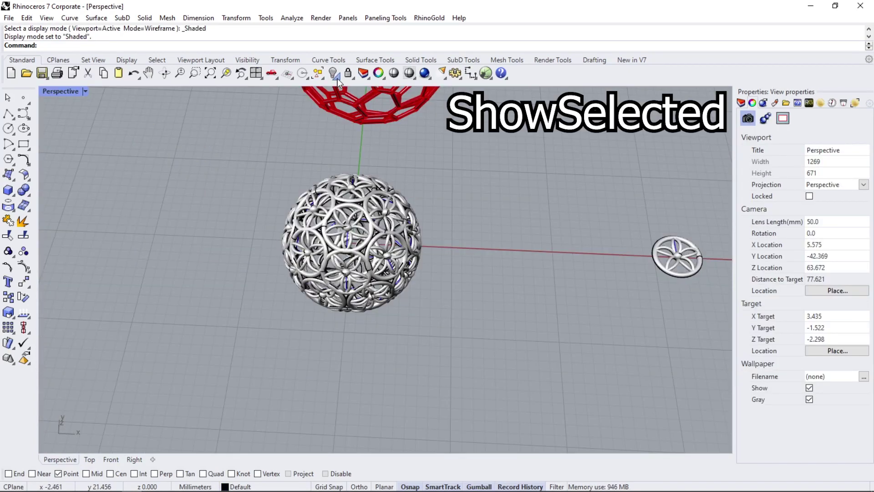
# Show the hidden base sphere again and switch to the Top view.
pyautogui.click(338, 78)
pyautogui.click(385, 92)
pyautogui.click(354, 209)
pyautogui.press('Return')
pyautogui.scroll(3, 337, 205)
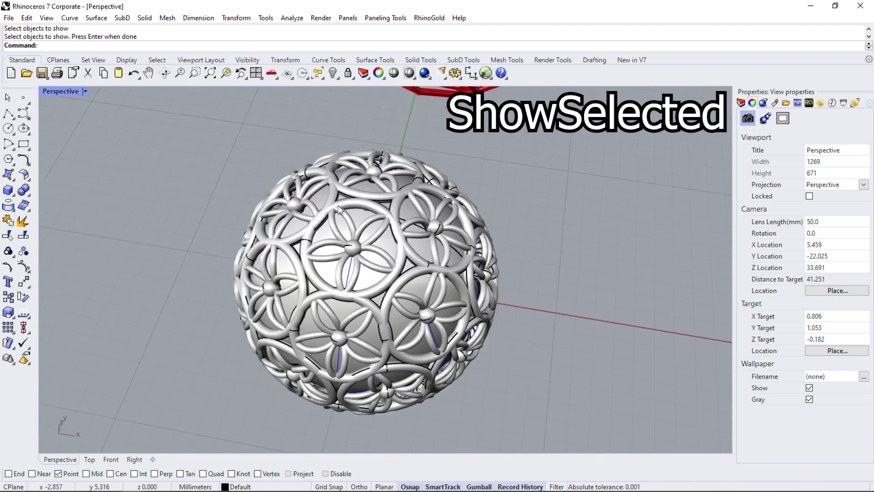
pyautogui.scroll(5, 338, 205)
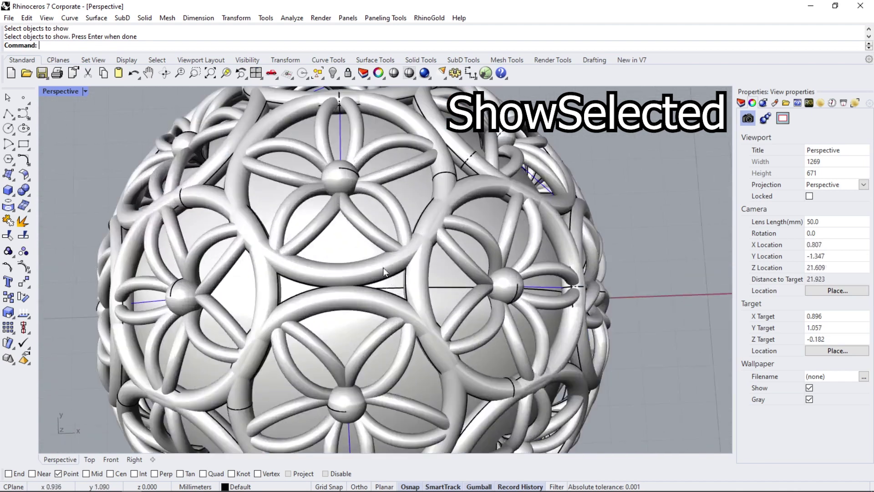
pyautogui.click(90, 460)
pyautogui.scroll(3, 272, 345)
pyautogui.scroll(-10, 465, 282)
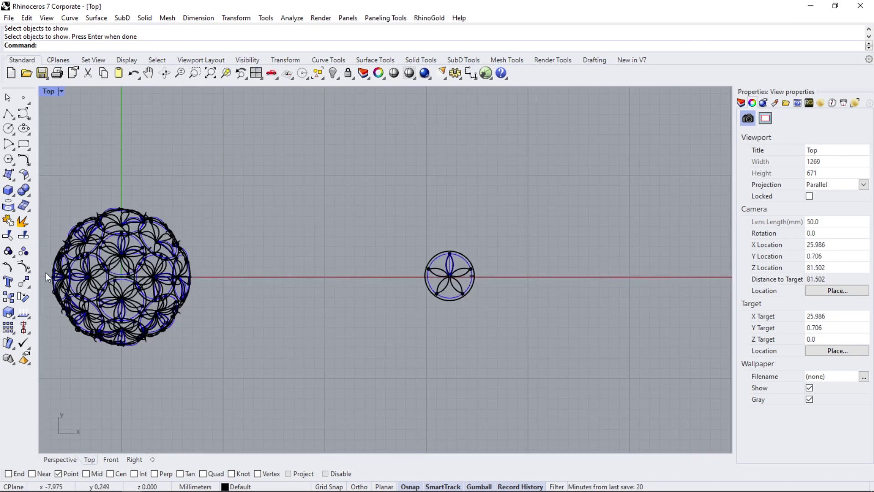
pyautogui.scroll(5, 45, 272)
pyautogui.scroll(1, 46, 272)
# Draw a 1.5 mm circle centred at the origin with Osnap off, then view it in Perspective.
pyautogui.click(8, 129)
pyautogui.scroll(-1, 340, 163)
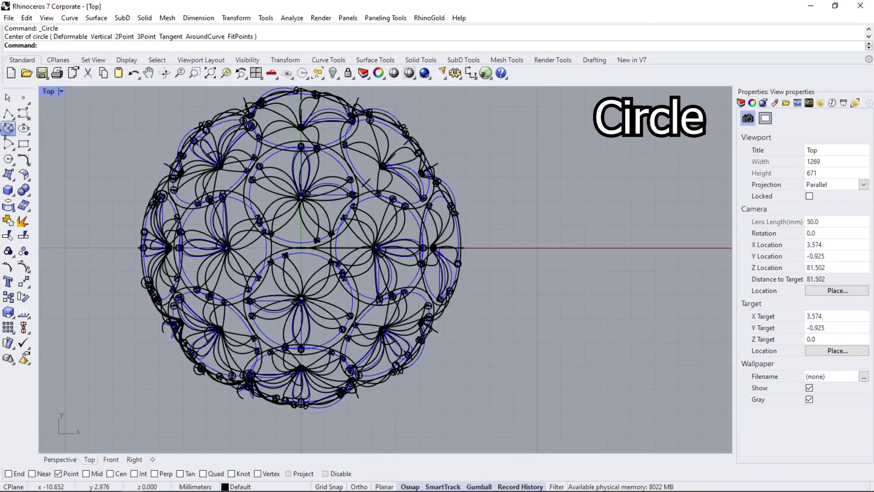
pyautogui.write('0')
pyautogui.press('Return')
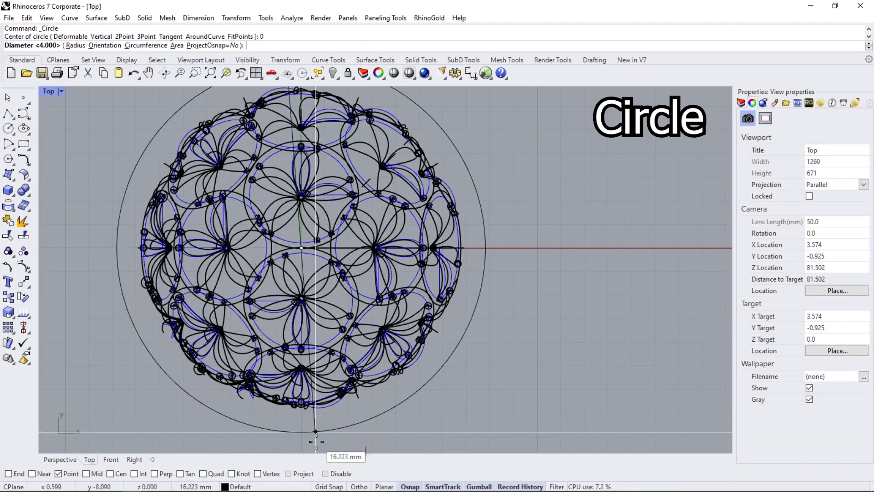
pyautogui.click(325, 473)
pyautogui.write('1.5')
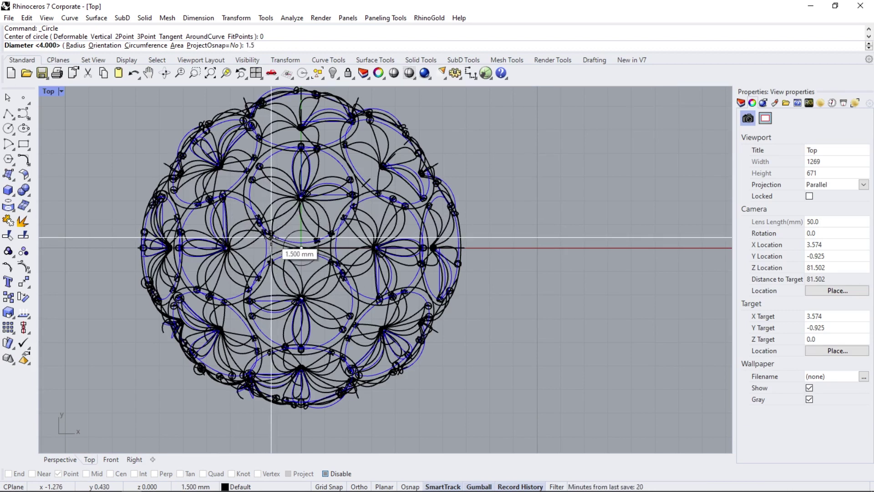
pyautogui.press('Return')
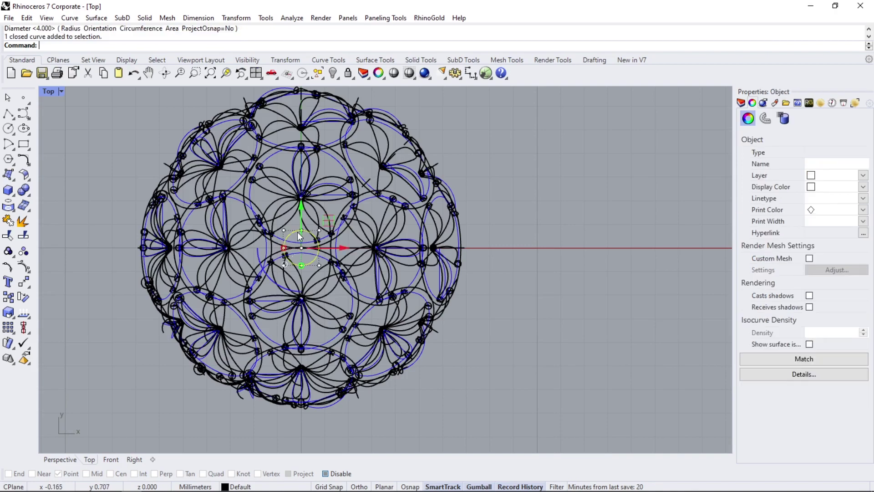
pyautogui.click(58, 460)
pyautogui.moveTo(319, 255); pyautogui.dragTo(354, 244, button='right')
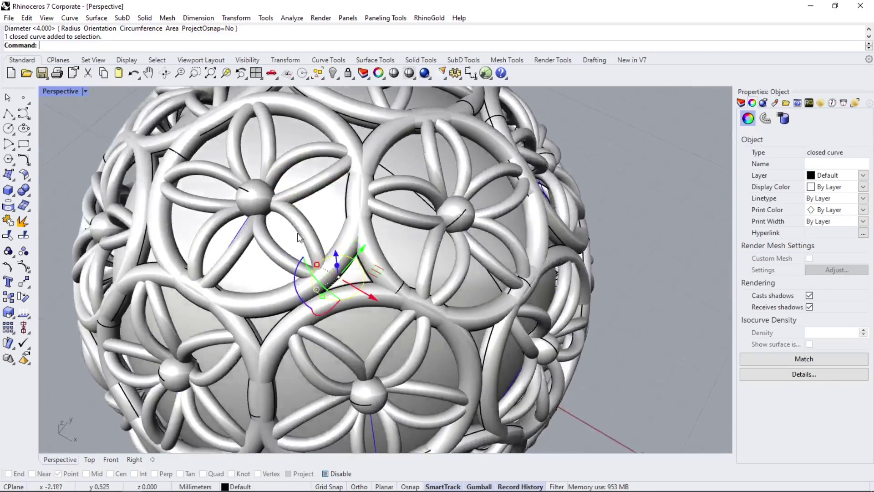
pyautogui.scroll(-5, 354, 245)
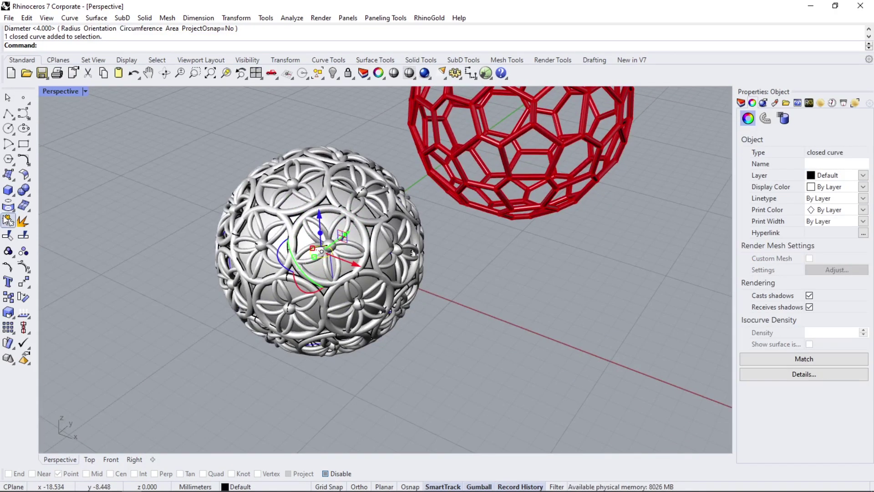
# Extrude the top circle both sides into a solid tube through the sphere.
pyautogui.click(8, 220)
pyautogui.click(59, 230)
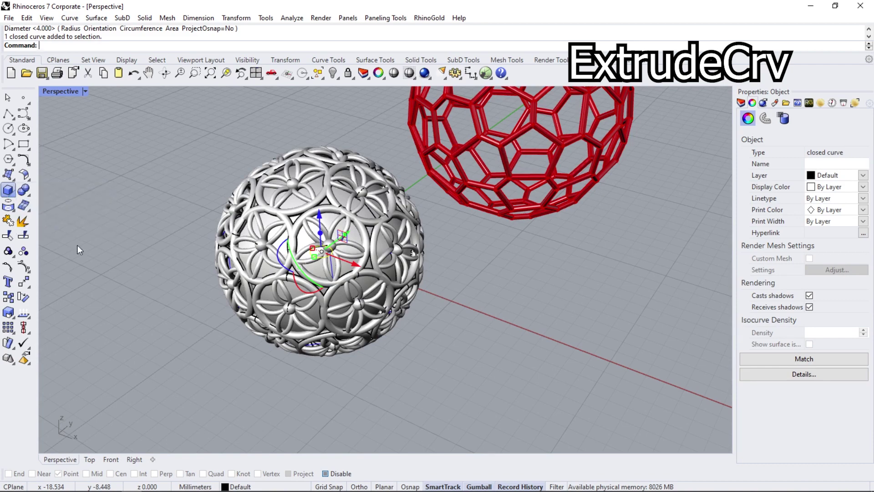
pyautogui.click(278, 371)
pyautogui.moveTo(224, 179); pyautogui.dragTo(318, 237, button='right')
pyautogui.scroll(5, 432, 321)
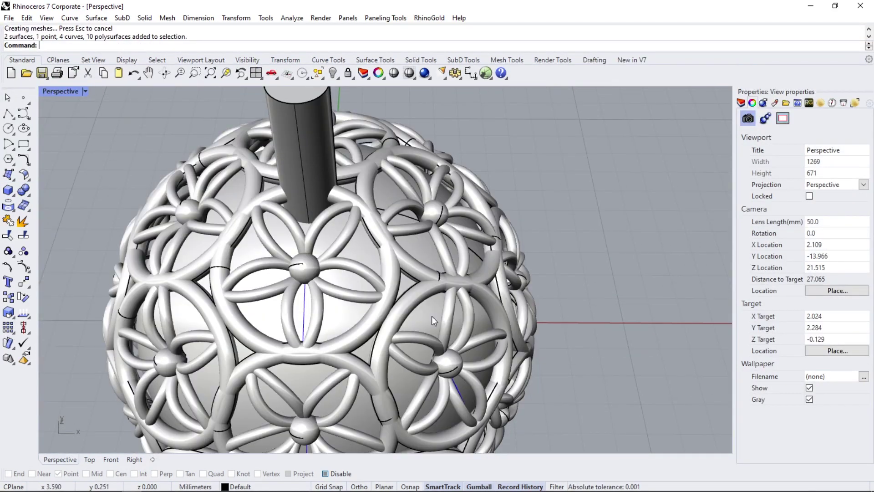
# Split the inner sphere surface with the tube.
pyautogui.click(432, 320)
pyautogui.scroll(-5, 428, 311)
pyautogui.moveTo(370, 302)
pyautogui.mouseDown(button='right')
pyautogui.moveTo(359, 261)
pyautogui.moveTo(346, 255)
pyautogui.mouseUp(button='right')
pyautogui.click(23, 235)
pyautogui.click(328, 155)
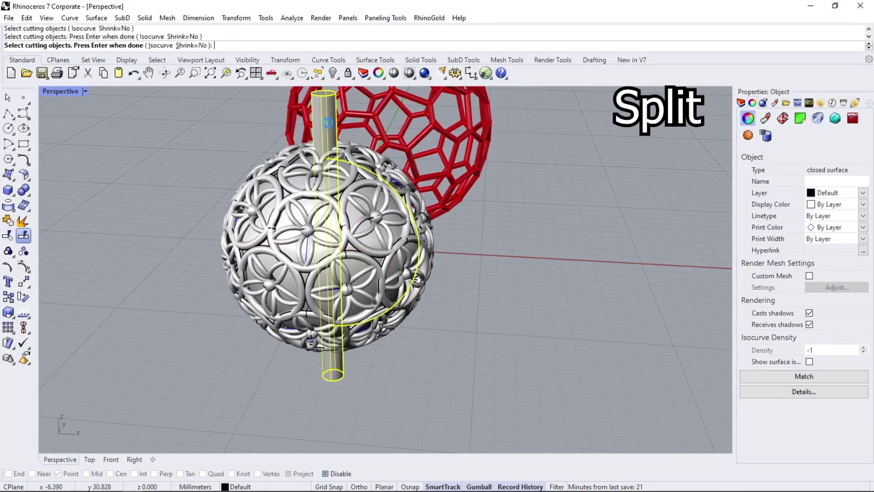
pyautogui.press('Return')
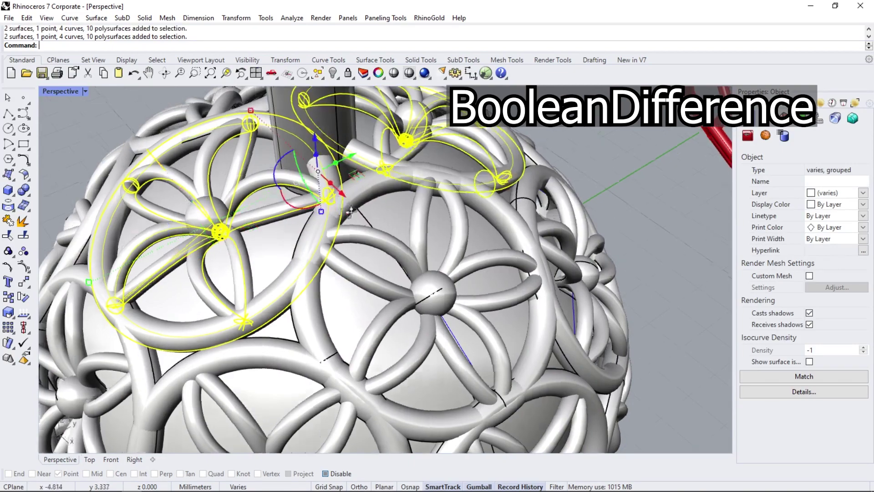
# Subtract the tube from the lattice group with BooleanDifference.
pyautogui.moveTo(359, 153)
pyautogui.mouseDown(button='right')
pyautogui.moveTo(364, 261)
pyautogui.moveTo(316, 175)
pyautogui.mouseUp(button='right')
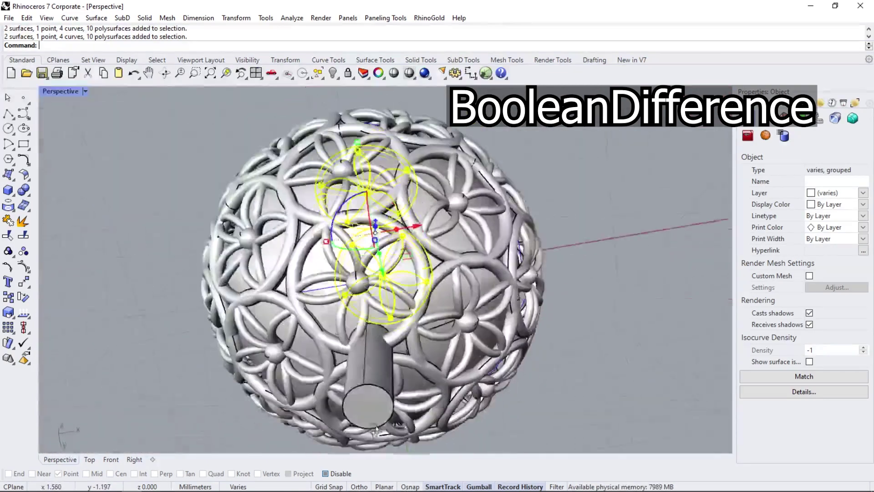
pyautogui.scroll(5, 328, 201)
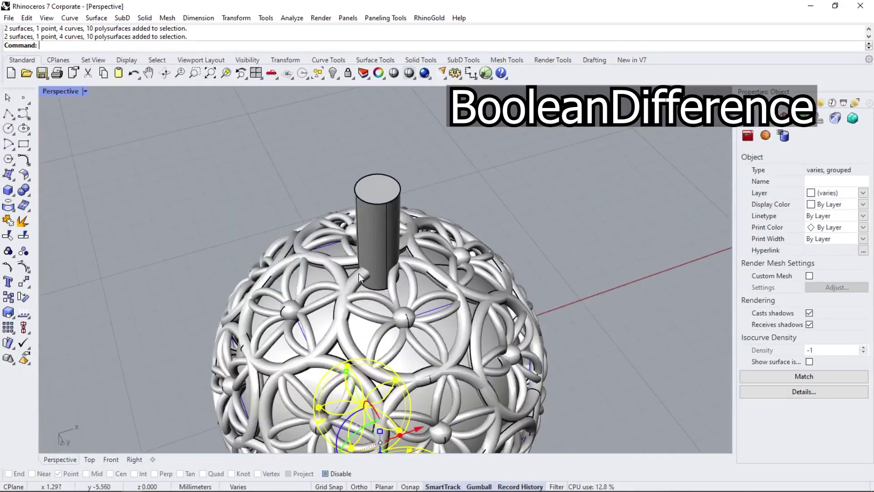
pyautogui.click(346, 262)
pyautogui.click(382, 292)
pyautogui.moveTo(382, 291); pyautogui.dragTo(462, 228, button='right')
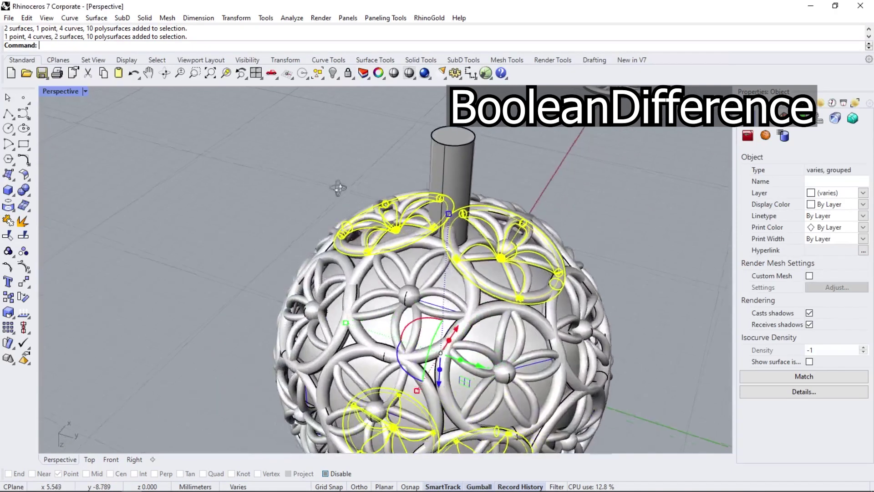
pyautogui.click(29, 196)
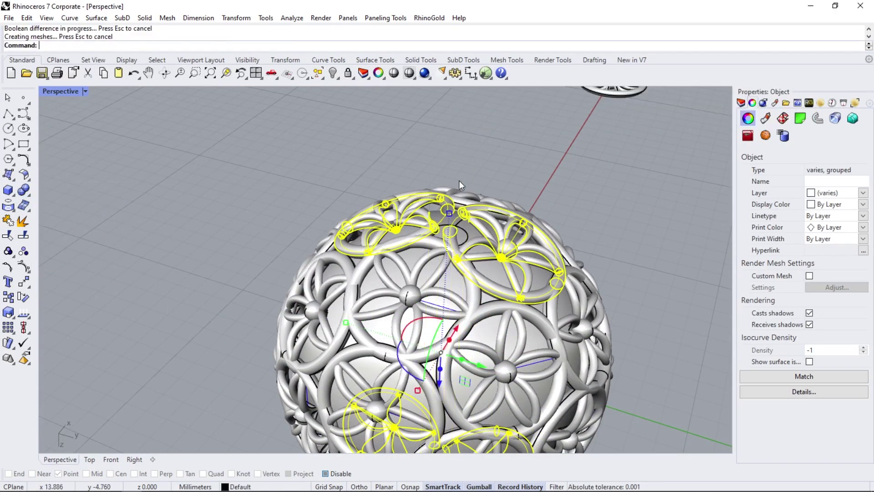
# Delete the leftover cap surface inside the new hole.
pyautogui.moveTo(458, 181); pyautogui.dragTo(482, 263, button='right')
pyautogui.scroll(3, 479, 305)
pyautogui.scroll(3, 423, 250)
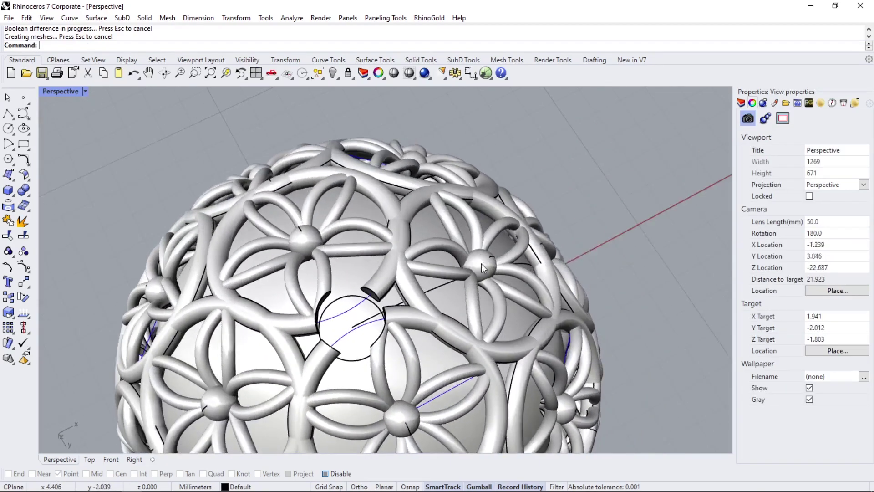
pyautogui.scroll(3, 482, 264)
pyautogui.click(337, 318)
pyautogui.press('Delete')
# Orbit and zoom around the lattice sphere to inspect the top opening.
pyautogui.scroll(2, 356, 245)
pyautogui.scroll(-2, 347, 136)
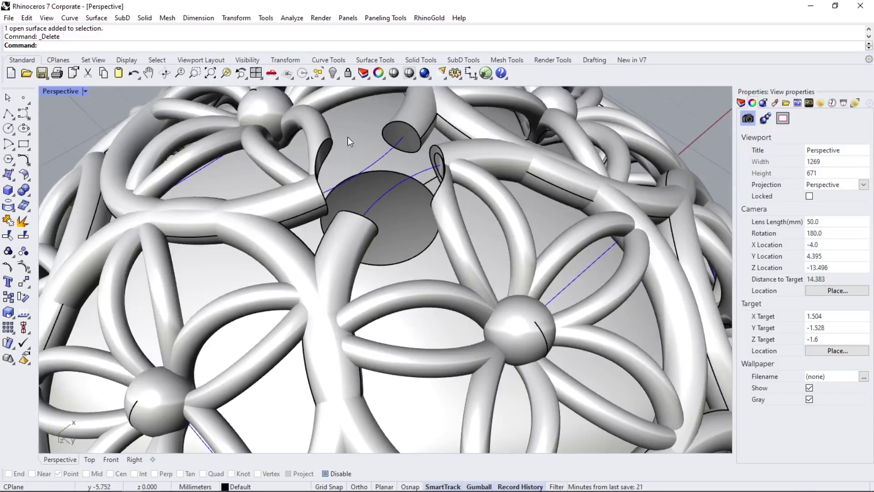
pyautogui.scroll(-4, 348, 136)
pyautogui.scroll(4, 375, 175)
pyautogui.moveTo(375, 175)
pyautogui.mouseDown(button='right')
pyautogui.moveTo(399, 200)
pyautogui.moveTo(391, 137)
pyautogui.mouseUp(button='right')
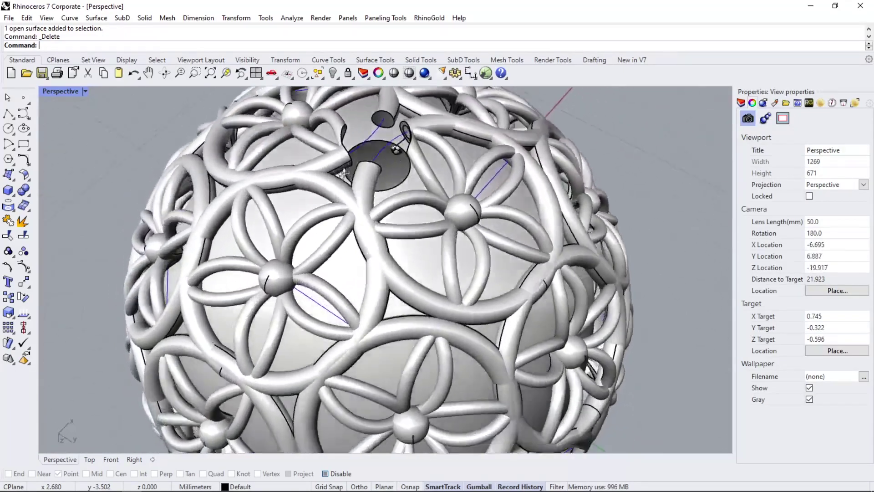
pyautogui.scroll(-3, 391, 137)
pyautogui.scroll(-3, 390, 137)
pyautogui.moveTo(401, 428); pyautogui.dragTo(386, 241, button='right')
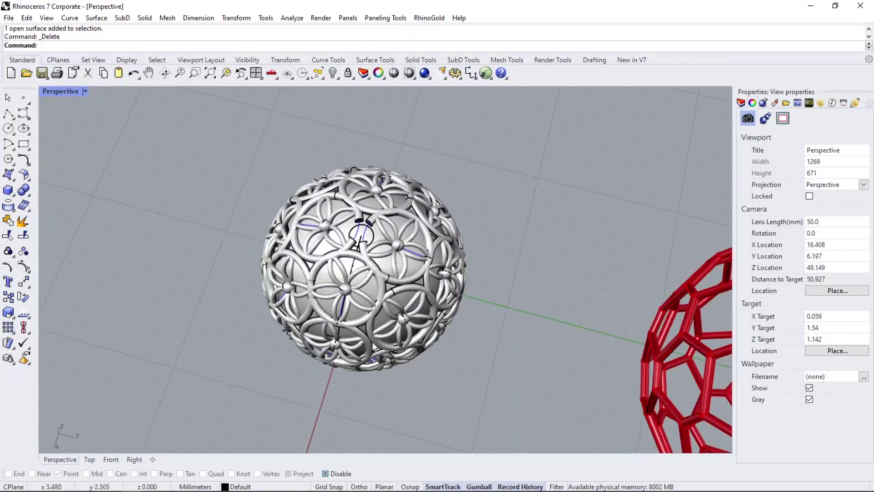
pyautogui.scroll(5, 385, 241)
pyautogui.scroll(-3, 385, 241)
pyautogui.scroll(-3, 385, 242)
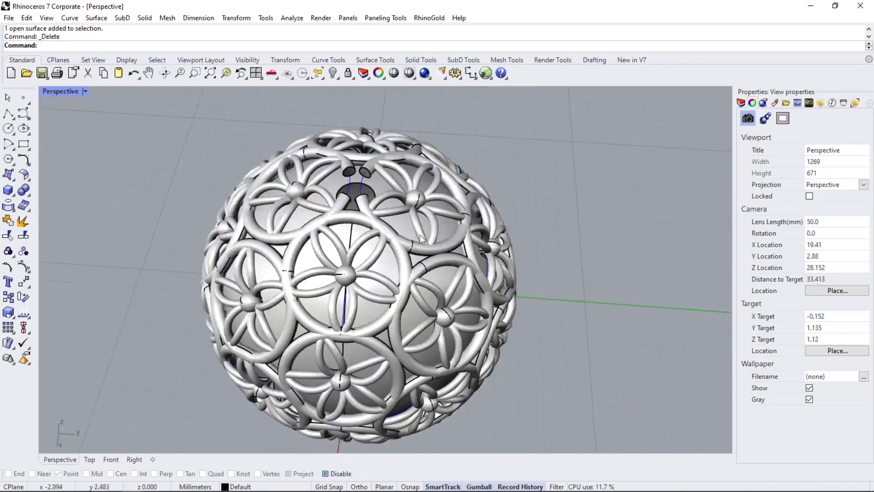
pyautogui.moveTo(360, 191)
pyautogui.mouseDown(button='right')
pyautogui.moveTo(354, 154)
pyautogui.moveTo(349, 173)
pyautogui.mouseUp(button='right')
pyautogui.scroll(5, 370, 168)
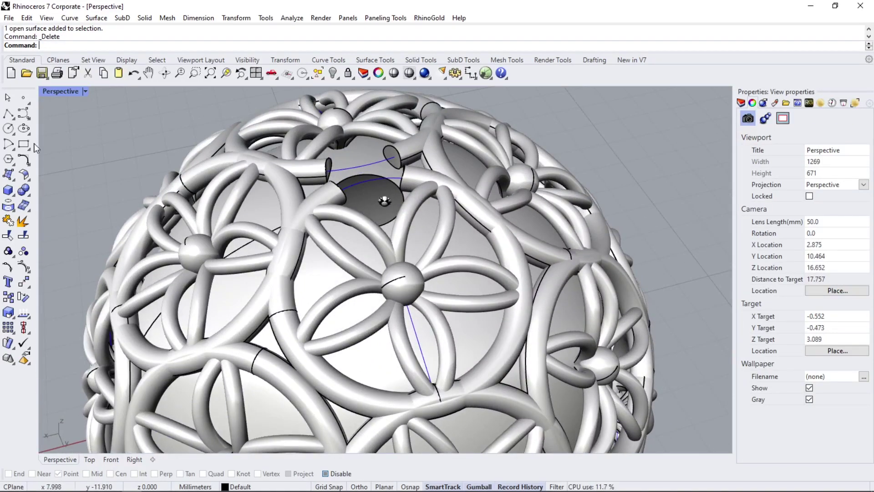
# Pipe the hole's rim edge with a 0.5 mm diameter.
pyautogui.click(13, 196)
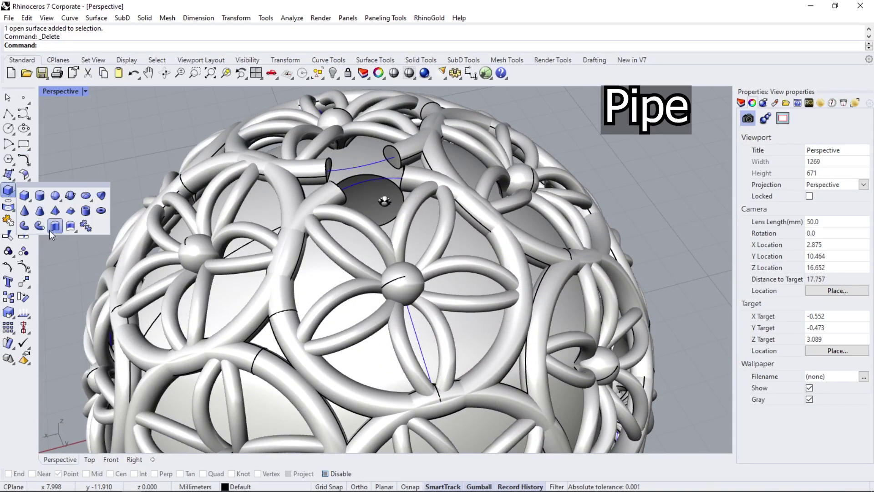
pyautogui.click(40, 227)
pyautogui.scroll(3, 367, 173)
pyautogui.click(366, 175)
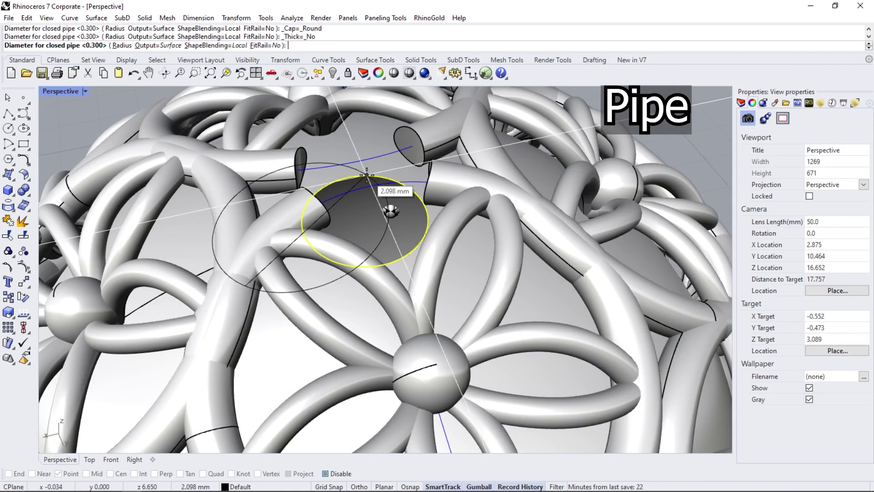
pyautogui.click(311, 163)
pyautogui.press('Return')
# Raise the pipe ring about half a millimetre along Z with the gumball.
pyautogui.click(333, 171)
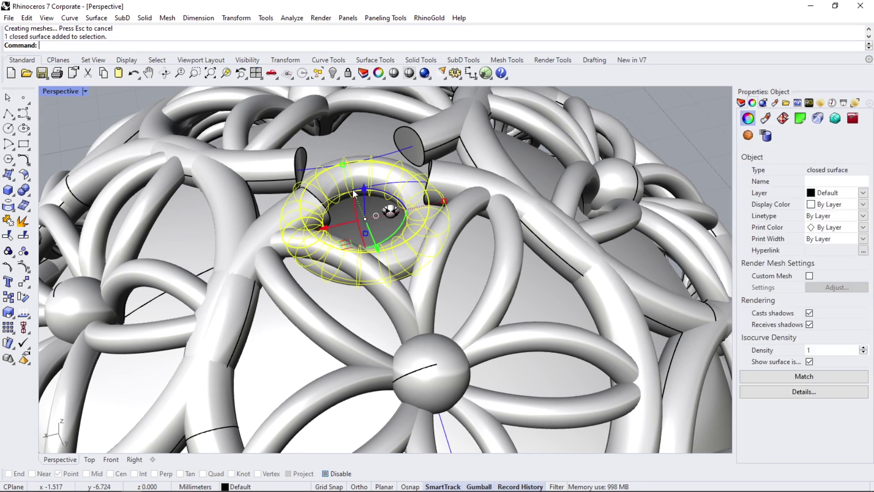
pyautogui.hotkey('ctrl', 'z')
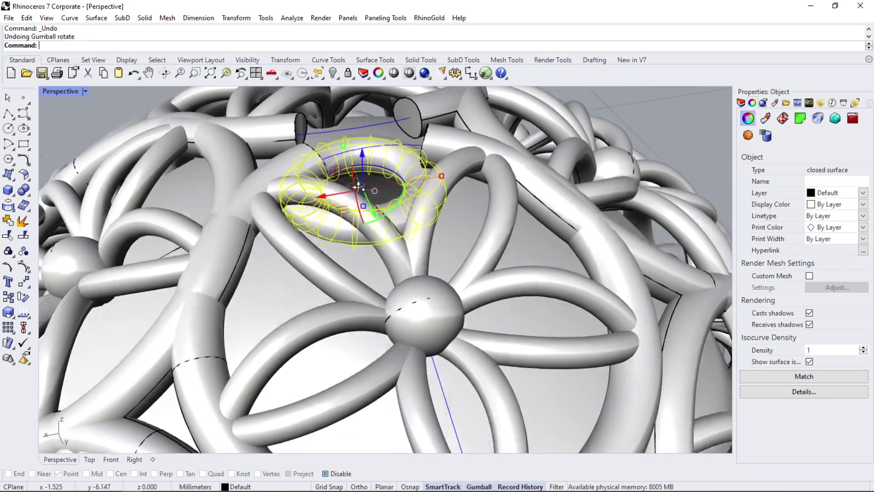
pyautogui.keyDown('shift'); pyautogui.moveTo(389, 210); pyautogui.dragTo(370, 146, button='right'); pyautogui.keyUp('shift')
pyautogui.moveTo(368, 145); pyautogui.dragTo(368, 98)
pyautogui.moveTo(357, 135)
pyautogui.mouseDown(button='right')
pyautogui.moveTo(354, 231)
pyautogui.moveTo(434, 240)
pyautogui.moveTo(409, 199)
pyautogui.mouseUp(button='right')
pyautogui.press('Escape')
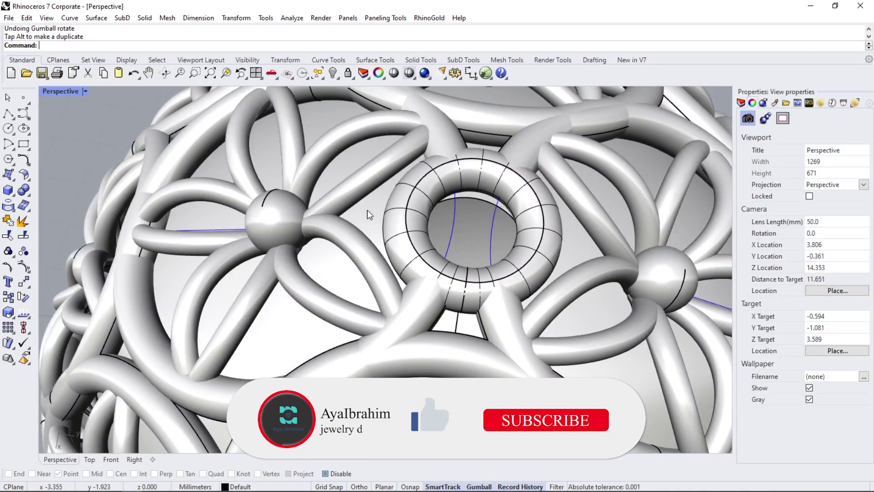
# Hide the leftover disc surface in the hole and recheck the ring.
pyautogui.click(404, 236)
pyautogui.click(333, 73)
pyautogui.moveTo(410, 236)
pyautogui.mouseDown(button='right')
pyautogui.moveTo(457, 204)
pyautogui.moveTo(308, 219)
pyautogui.mouseUp(button='right')
pyautogui.click(308, 218)
pyautogui.scroll(-5, 401, 228)
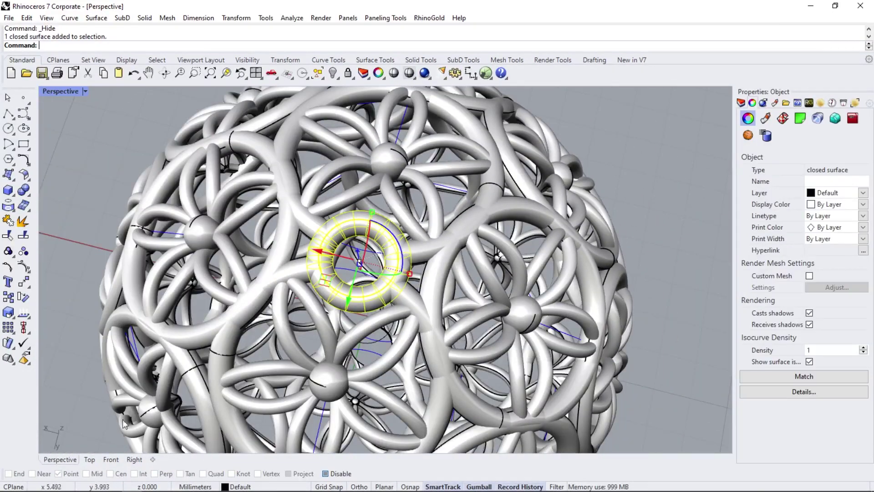
# Mirror the tile half in the shaded Front view to complete the tile sphere.
pyautogui.click(110, 460)
pyautogui.hotkey('ctrl', 'alt', 's')
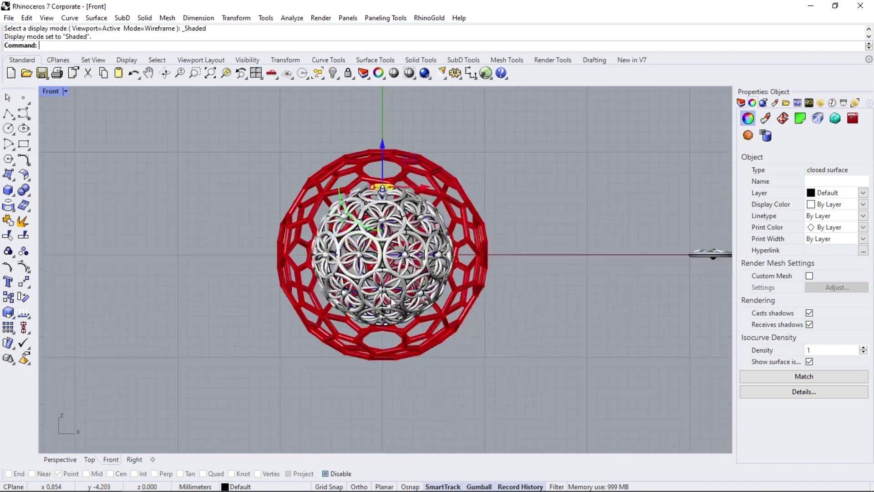
pyautogui.scroll(8, 389, 299)
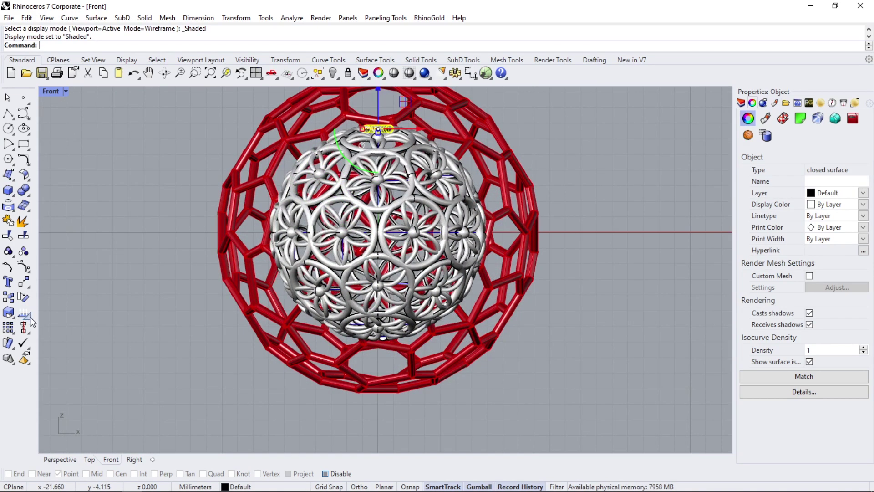
pyautogui.click(29, 288)
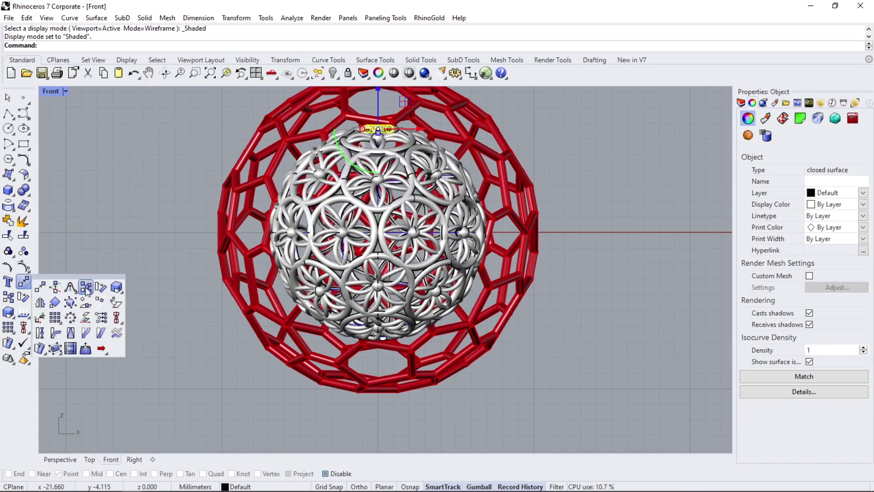
pyautogui.click(40, 303)
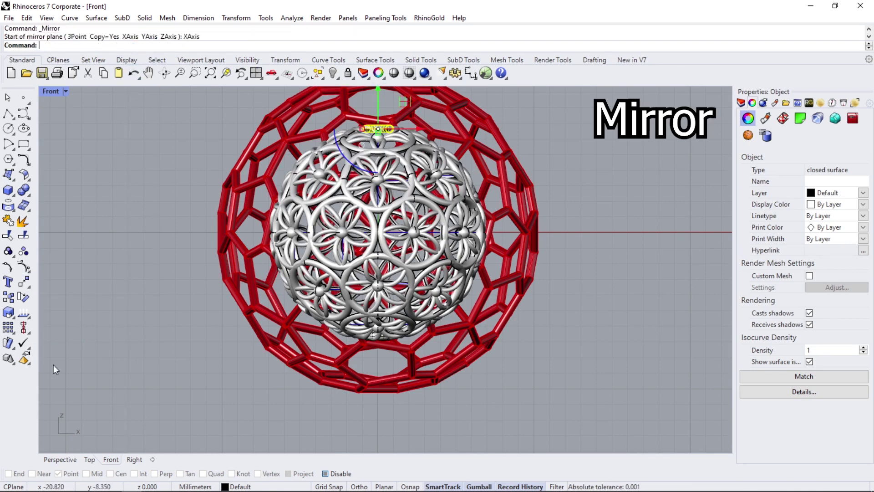
# Move both spheres and the small ring 50 mm along Y.
pyautogui.click(50, 459)
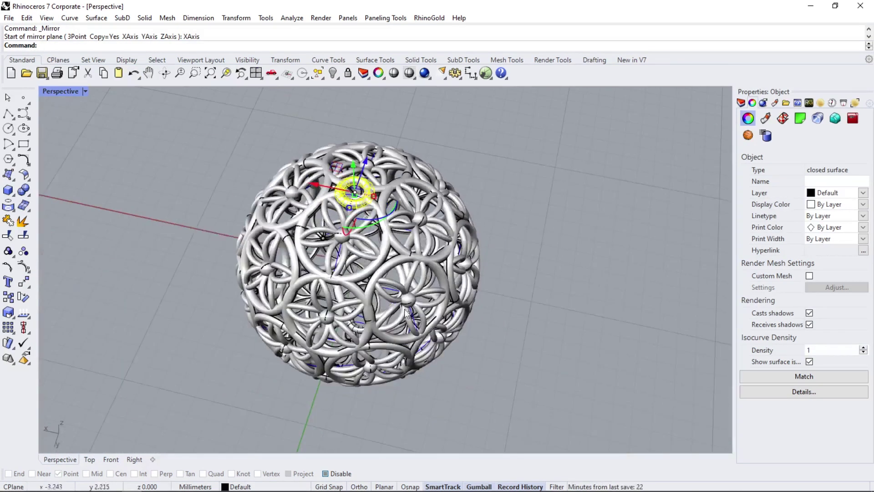
pyautogui.scroll(-6, 386, 268)
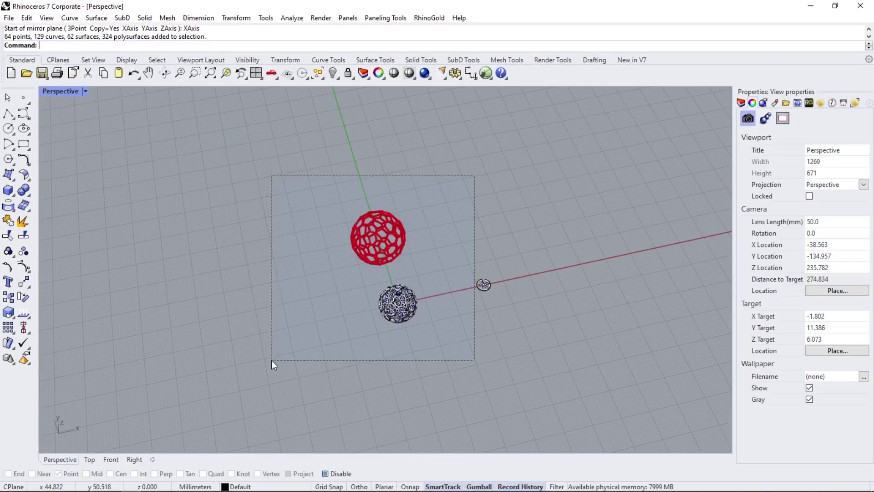
pyautogui.moveTo(478, 175); pyautogui.dragTo(272, 360)
pyautogui.moveTo(516, 256); pyautogui.dragTo(459, 317)
pyautogui.moveTo(459, 318); pyautogui.dragTo(364, 239, button='right')
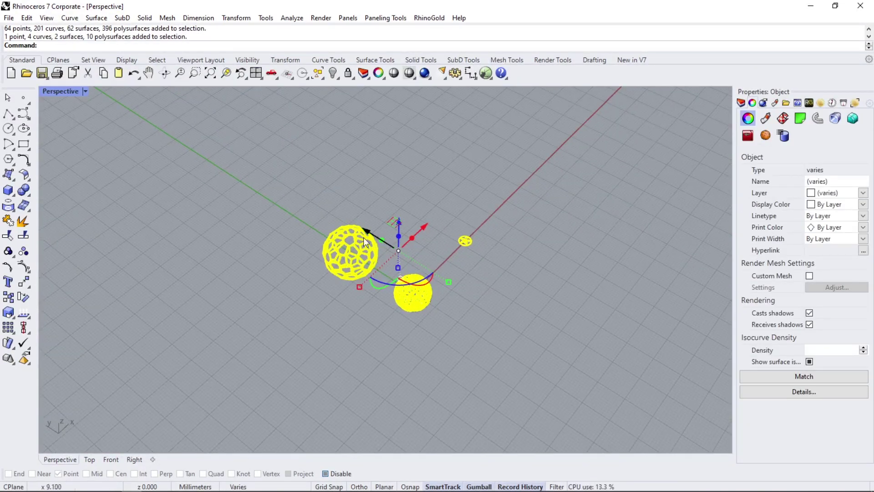
pyautogui.moveTo(363, 235); pyautogui.dragTo(410, 329)
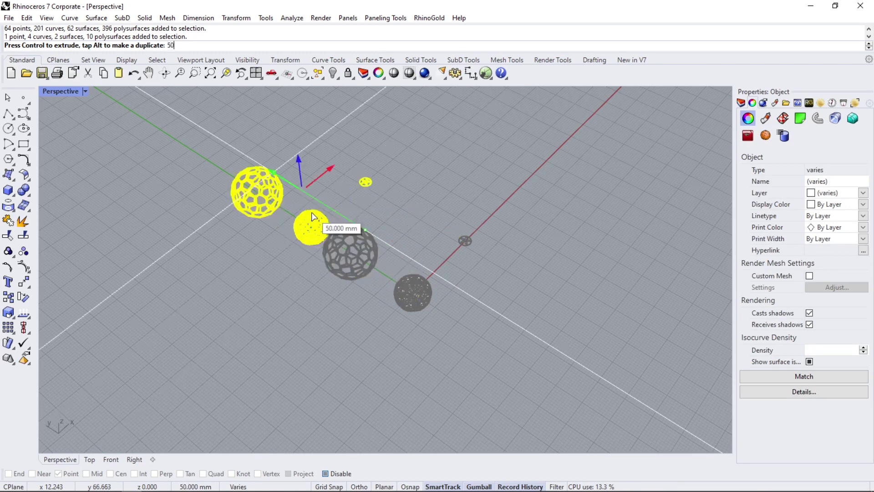
pyautogui.write('50')
pyautogui.press('Return')
pyautogui.click(453, 268)
pyautogui.moveTo(453, 268); pyautogui.dragTo(386, 284, button='right')
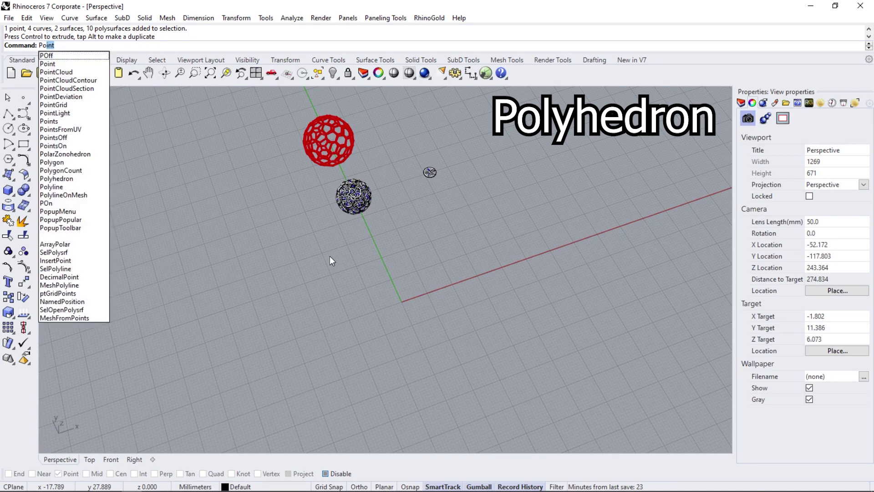
# Create a Biscribed Propello Pentakis Dodecahedron centred at the origin with scale 5.
pyautogui.write('lyhedro')
pyautogui.press('Return')
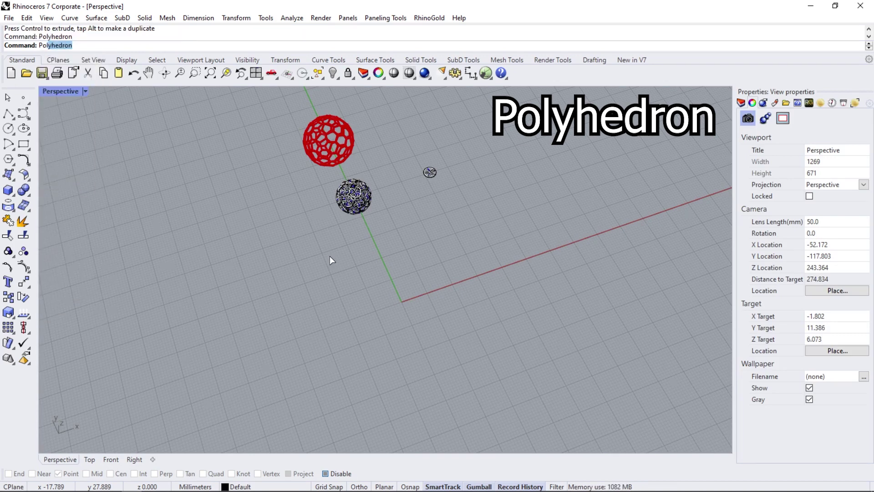
pyautogui.scroll(-1, 258, 366)
pyautogui.press('Down')
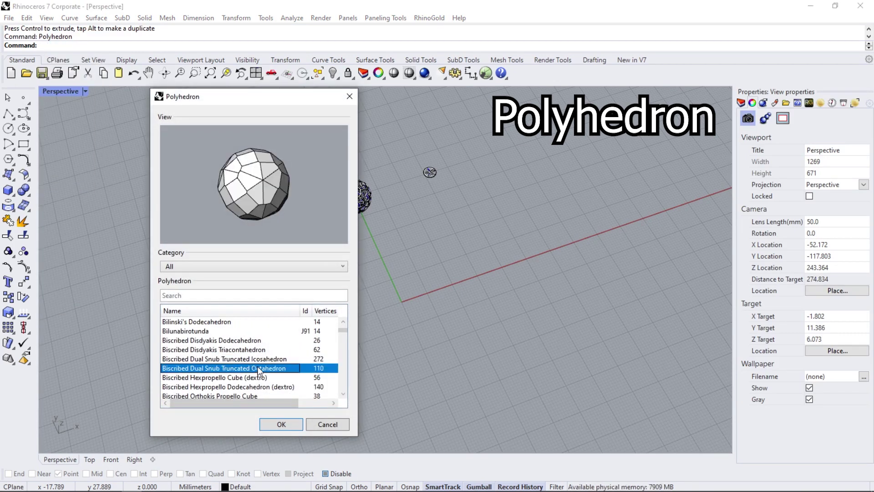
pyautogui.press('Down')
pyautogui.press('Down')
pyautogui.press('Down')
pyautogui.press('Down')
pyautogui.press('Down')
pyautogui.press('Down')
pyautogui.press('Down')
pyautogui.press('Down')
pyautogui.press('Down')
pyautogui.press('Down')
pyautogui.press('Down')
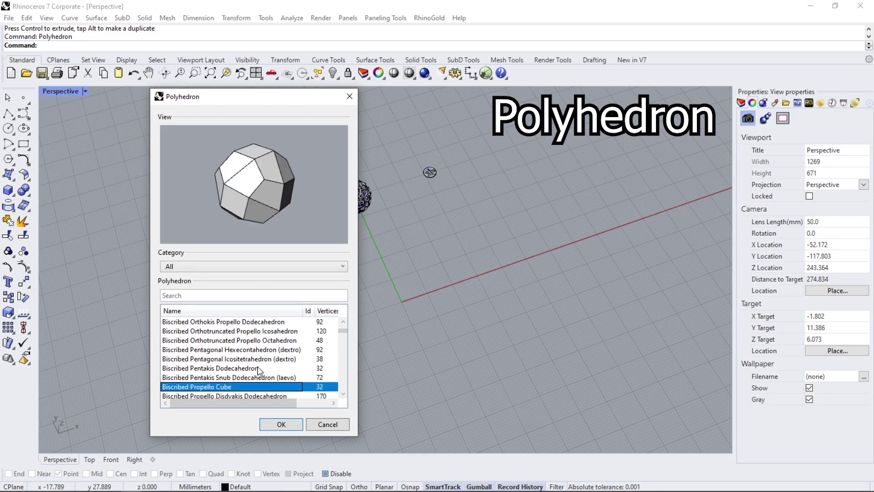
pyautogui.press('Down')
pyautogui.press('Down')
pyautogui.press('Down')
pyautogui.press('Down')
pyautogui.press('Down')
pyautogui.press('Down')
pyautogui.press('Down')
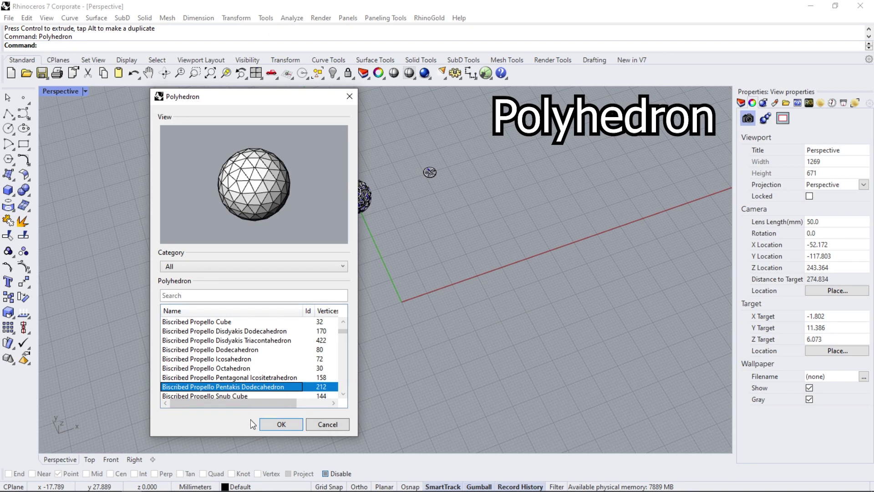
pyautogui.click(280, 427)
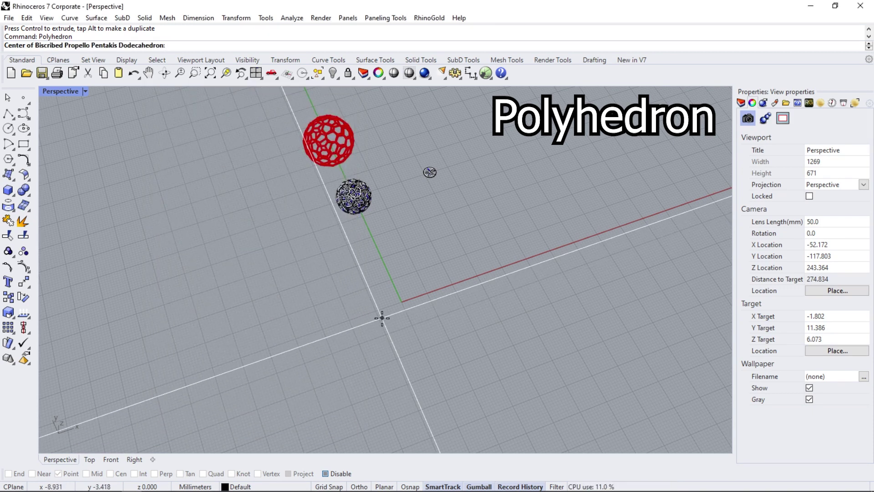
pyautogui.write('0')
pyautogui.press('Return')
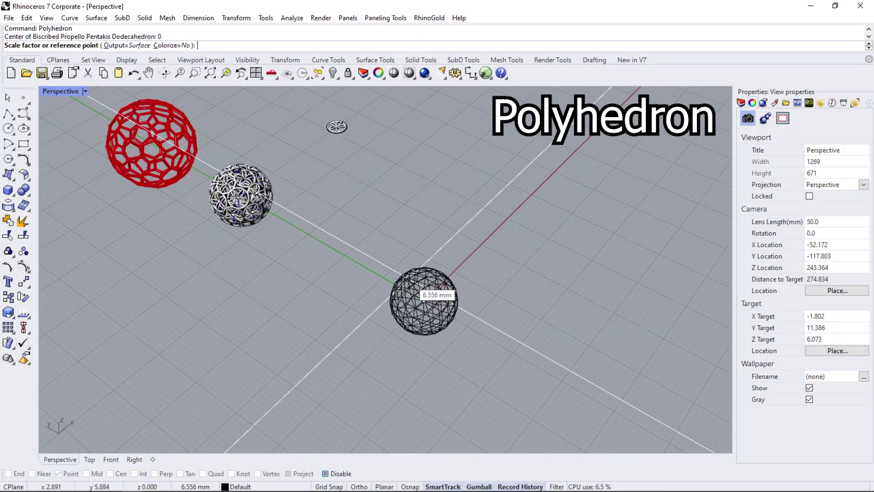
pyautogui.write('5')
pyautogui.press('Return')
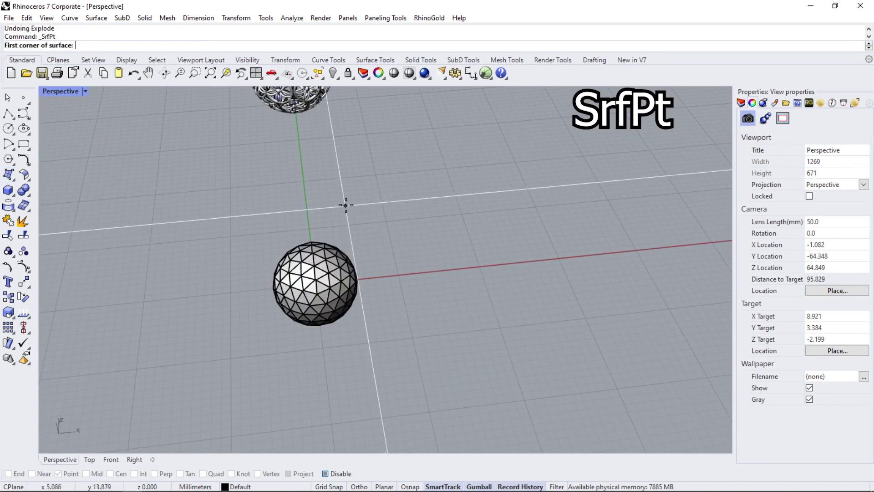
# Draw a four-corner plane surface through the faceted sphere.
pyautogui.click(345, 206)
pyautogui.click(220, 228)
pyautogui.click(205, 361)
pyautogui.click(480, 351)
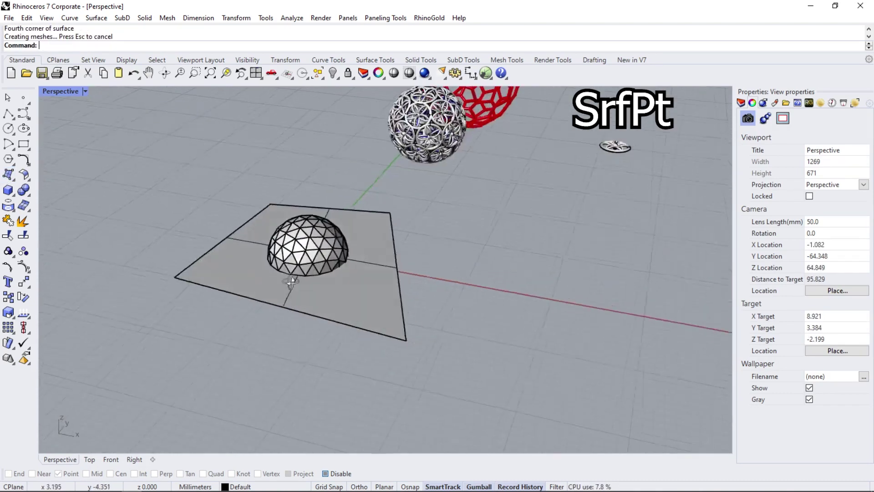
pyautogui.moveTo(291, 281); pyautogui.dragTo(298, 246, button='right')
pyautogui.scroll(3, 298, 246)
pyautogui.moveTo(336, 293); pyautogui.dragTo(328, 255, button='right')
pyautogui.scroll(3, 322, 231)
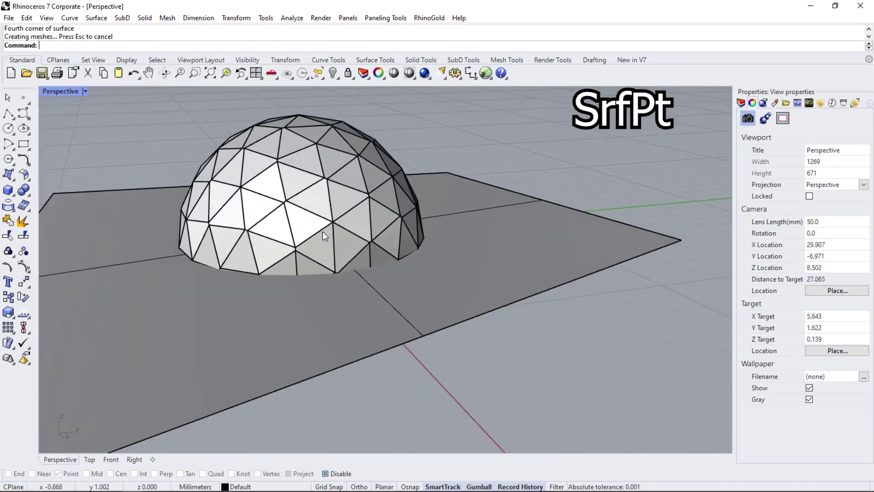
# Split the faceted sphere with the plane, then delete the plane.
pyautogui.click(322, 231)
pyautogui.click(151, 295)
pyautogui.press('Return')
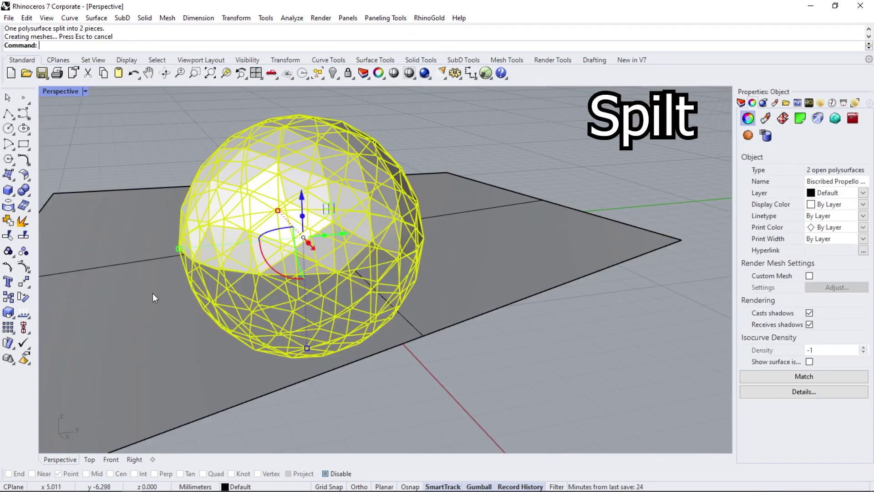
pyautogui.click(173, 126)
pyautogui.click(258, 224)
pyautogui.click(233, 322)
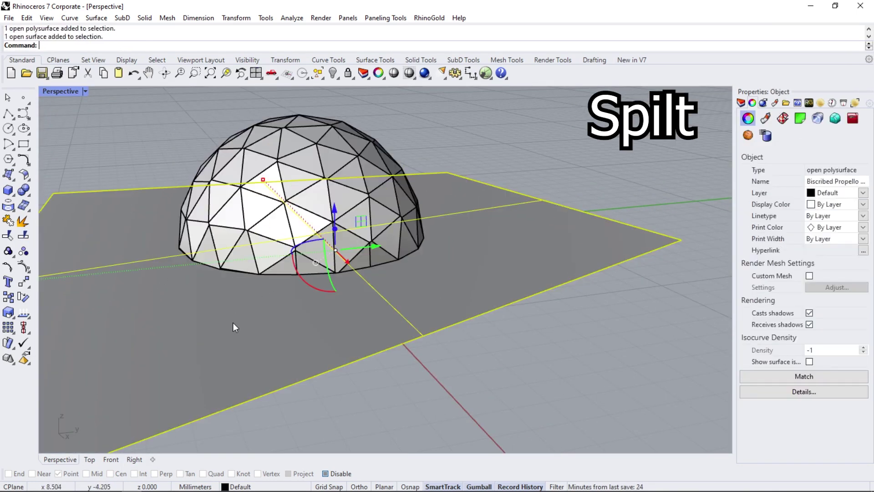
pyautogui.press('Delete')
# Lift the upper dome by 30 and offset it 0.3 as a solid.
pyautogui.click(282, 208)
pyautogui.scroll(-2, 282, 209)
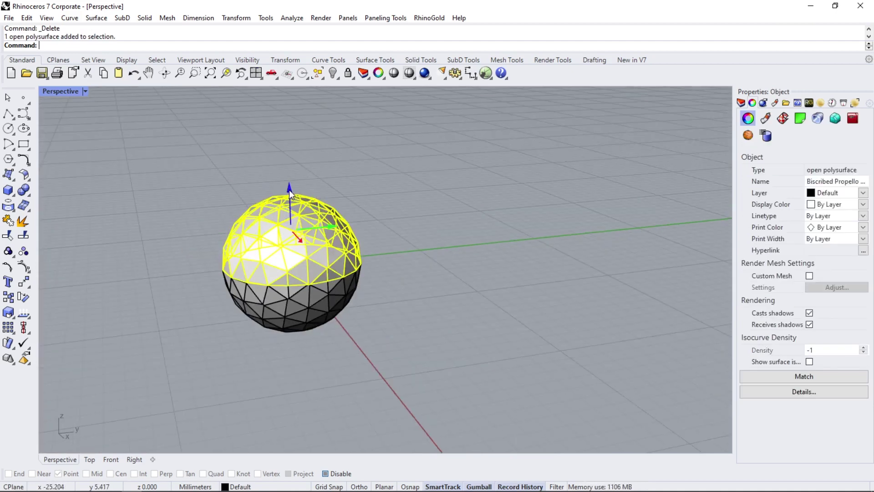
pyautogui.write('10')
pyautogui.press('Return')
pyautogui.click(9, 175)
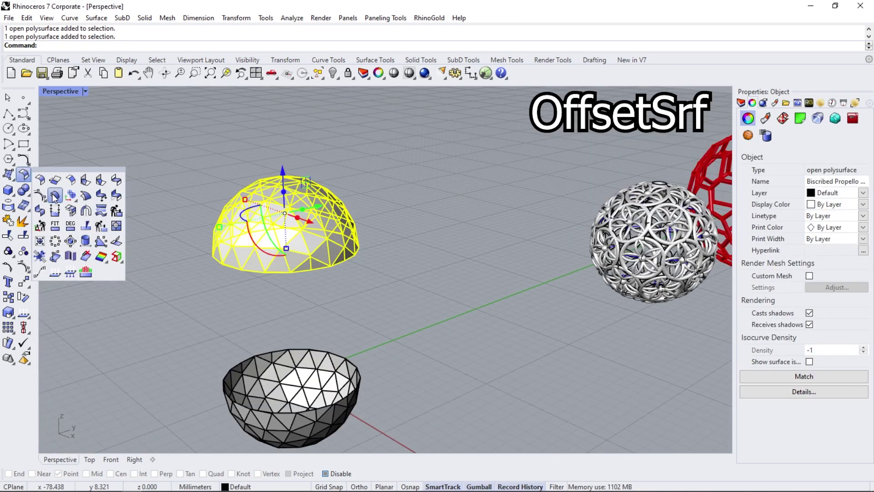
pyautogui.moveTo(254, 215); pyautogui.dragTo(292, 219, button='right')
pyautogui.write('.3')
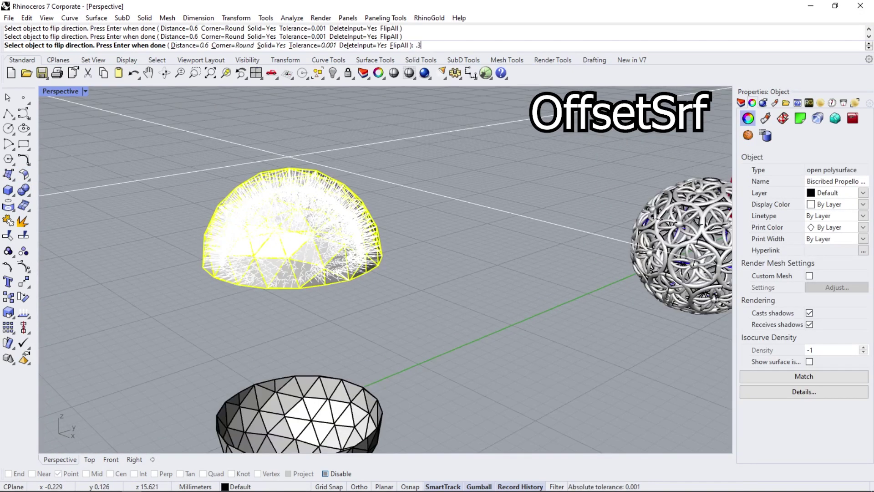
pyautogui.press('Return')
# Select and review the thickened offset half.
pyautogui.moveTo(289, 157)
pyautogui.mouseDown(button='right')
pyautogui.moveTo(328, 119)
pyautogui.moveTo(360, 151)
pyautogui.mouseUp(button='right')
pyautogui.scroll(-3, 344, 153)
pyautogui.scroll(-2, 345, 152)
pyautogui.click(303, 313)
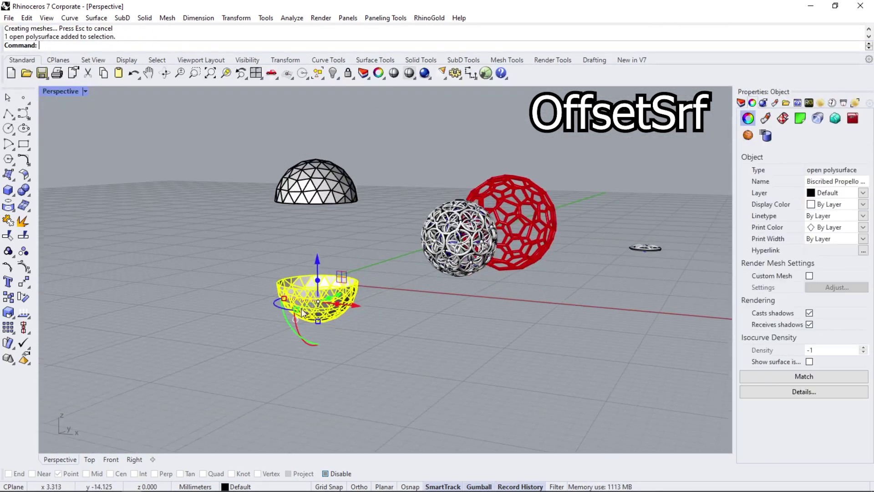
pyautogui.scroll(5, 302, 314)
pyautogui.press('Escape')
pyautogui.scroll(-5, 390, 294)
pyautogui.scroll(-2, 336, 244)
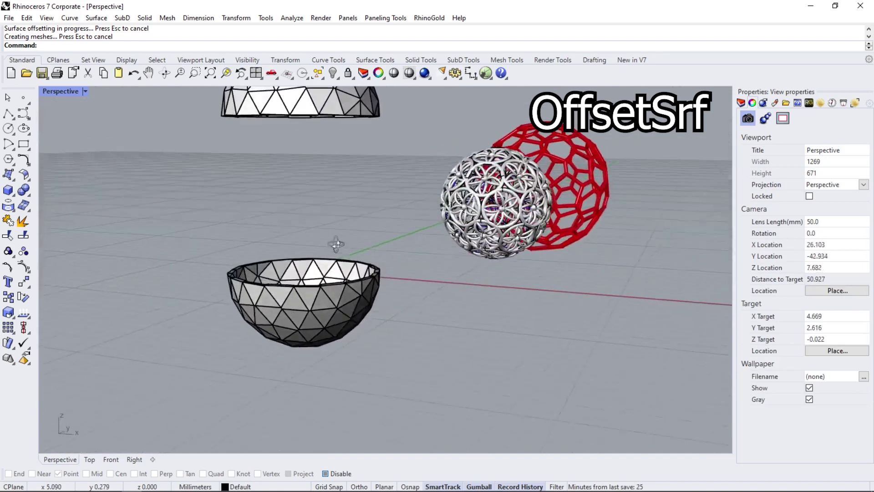
# Lower the dome 1 mm along Z to reassemble the sphere.
pyautogui.hotkey('ctrl', 'z')
pyautogui.moveTo(331, 261); pyautogui.dragTo(359, 214, button='right')
pyautogui.moveTo(357, 208); pyautogui.dragTo(358, 210)
pyautogui.write('1')
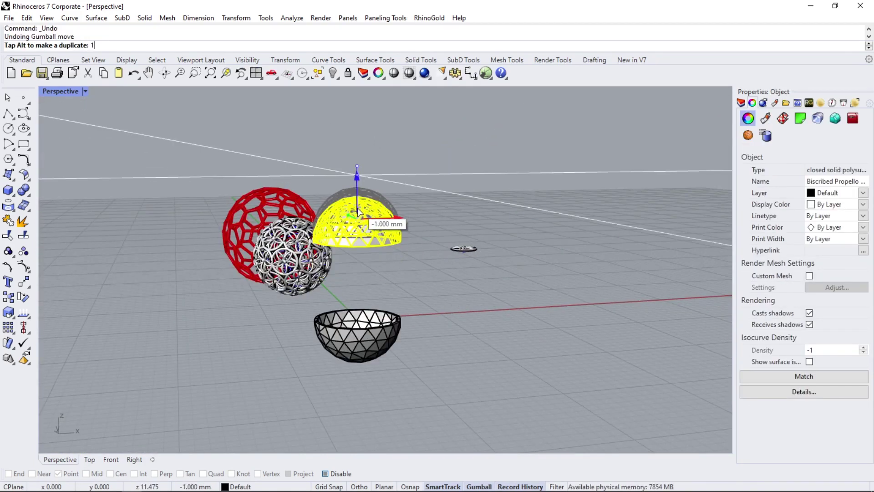
pyautogui.press('Return')
pyautogui.press('Escape')
pyautogui.scroll(3, 368, 325)
pyautogui.scroll(2, 433, 341)
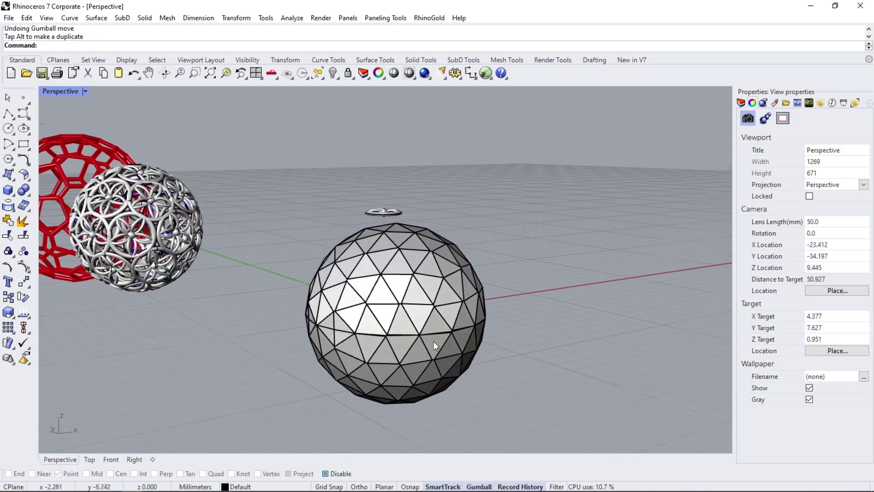
pyautogui.scroll(2, 434, 340)
# Move the faceted sphere left beside the others and switch to Rendered mode.
pyautogui.moveTo(435, 338)
pyautogui.mouseDown(button='right')
pyautogui.moveTo(335, 303)
pyautogui.moveTo(303, 304)
pyautogui.mouseUp(button='right')
pyautogui.scroll(-5, 477, 304)
pyautogui.click(510, 304)
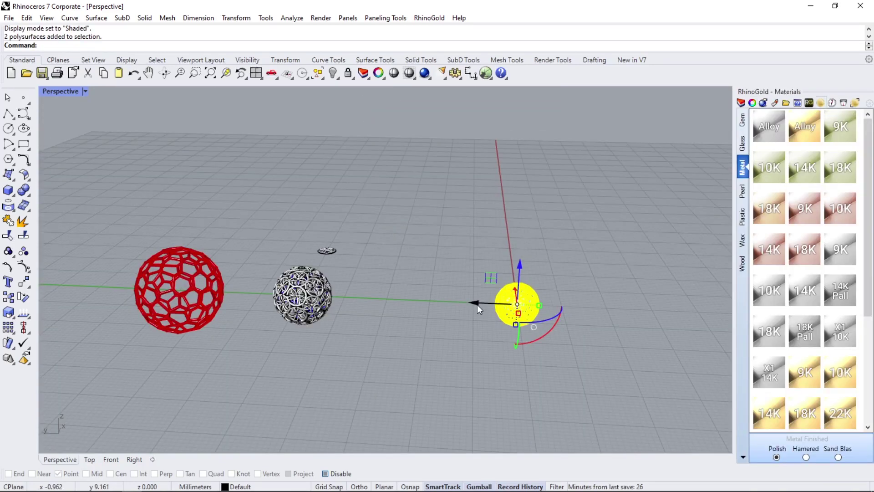
pyautogui.moveTo(477, 304); pyautogui.dragTo(362, 301)
pyautogui.hotkey('ctrl', 'alt', 'r')
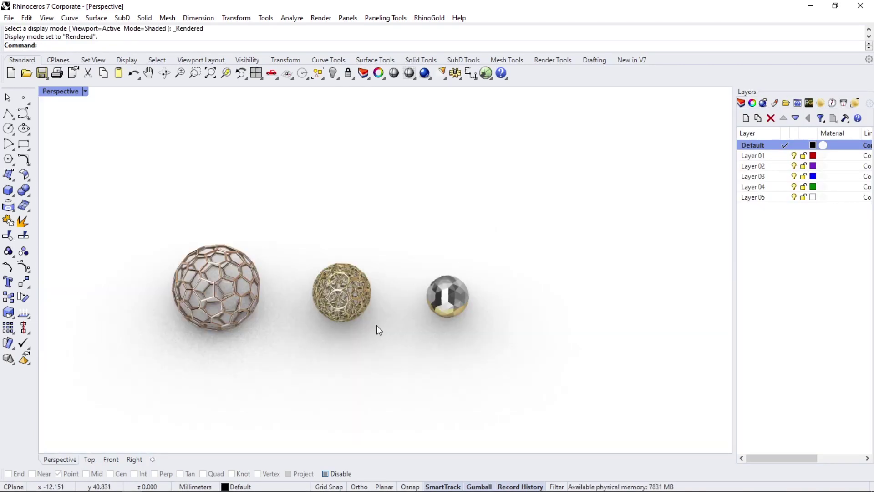
# Orbit around the filigree and wireframe spheres to inspect the metallic renders.
pyautogui.scroll(3, 376, 325)
pyautogui.moveTo(342, 326)
pyautogui.mouseDown(button='right')
pyautogui.moveTo(384, 268)
pyautogui.moveTo(400, 329)
pyautogui.mouseUp(button='right')
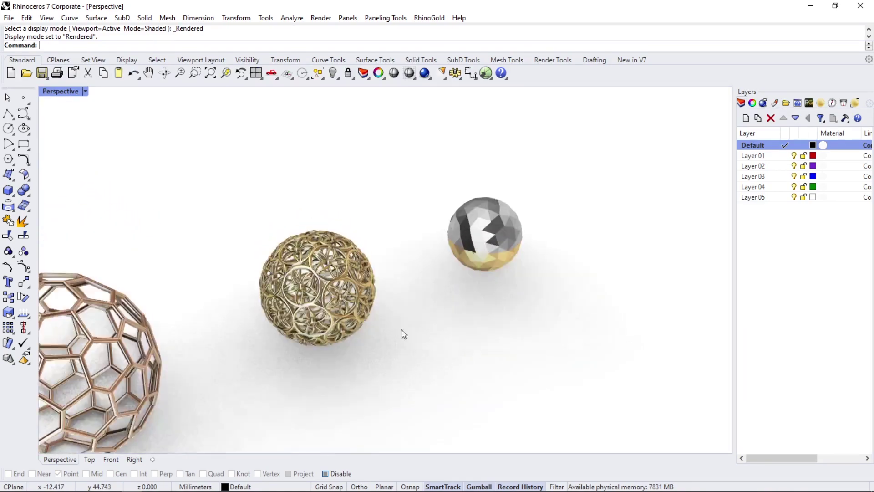
pyautogui.scroll(2, 323, 279)
pyautogui.scroll(2, 323, 279)
pyautogui.moveTo(323, 279)
pyautogui.mouseDown(button='right')
pyautogui.moveTo(321, 254)
pyautogui.moveTo(176, 230)
pyautogui.moveTo(86, 200)
pyautogui.mouseUp(button='right')
pyautogui.scroll(2, 68, 259)
pyautogui.scroll(2, 132, 276)
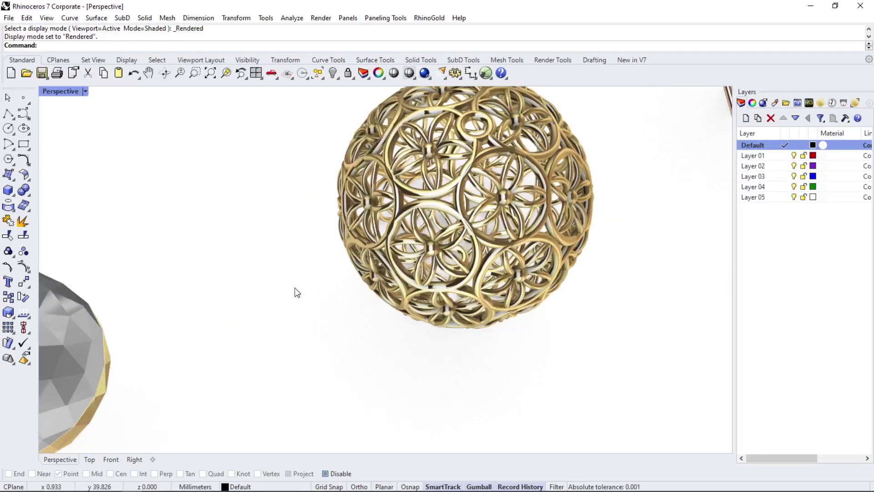
pyautogui.moveTo(297, 293); pyautogui.dragTo(318, 181, button='right')
pyautogui.scroll(-3, 318, 182)
pyautogui.scroll(2, 607, 257)
pyautogui.moveTo(608, 257); pyautogui.dragTo(553, 197, button='right')
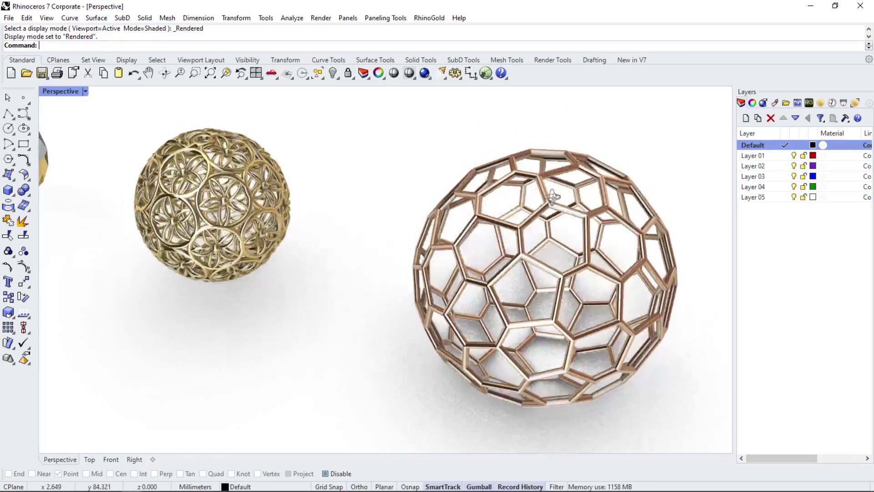
pyautogui.scroll(-3, 553, 197)
pyautogui.moveTo(432, 296); pyautogui.dragTo(437, 255, button='right')
pyautogui.scroll(2, 437, 255)
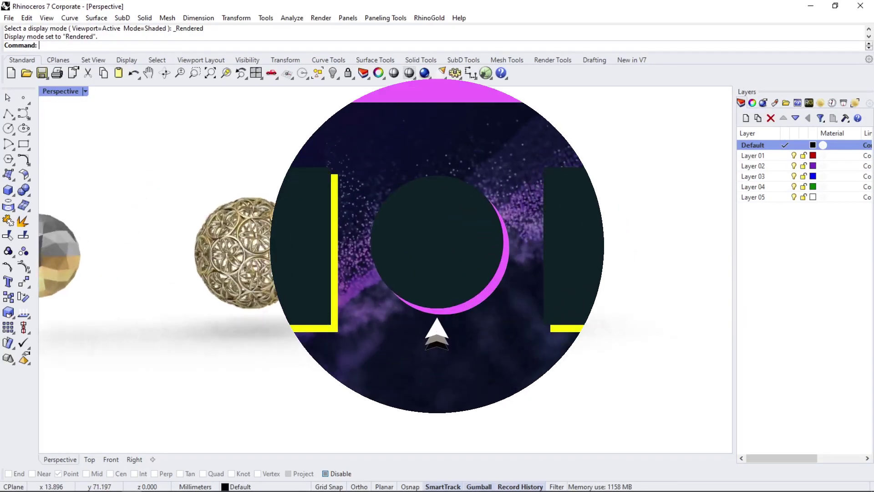